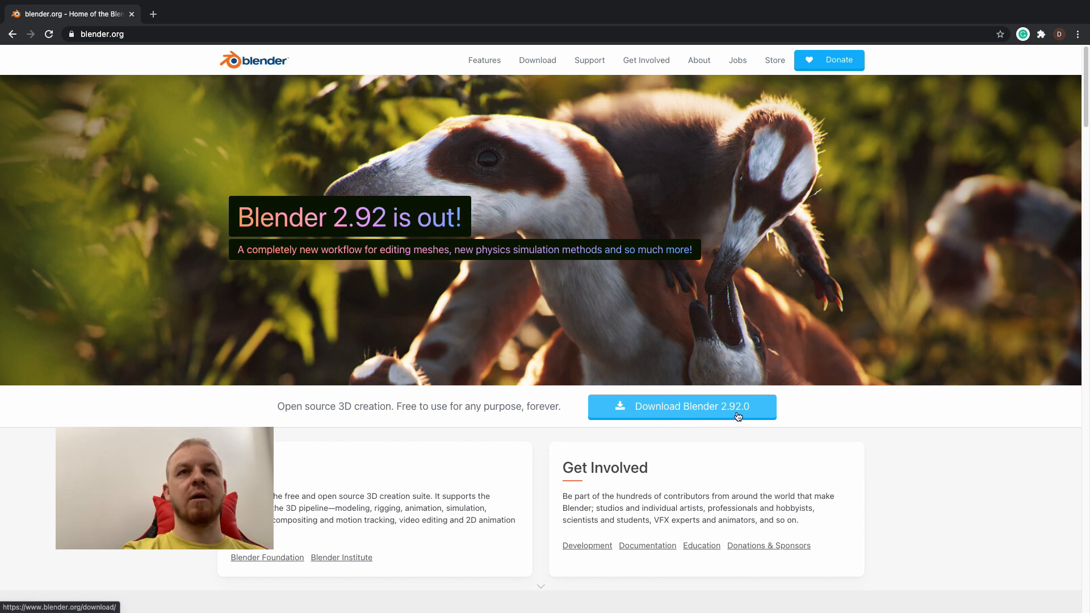
# Download the Blender 2.92.0 build for macOS from the Blender website.
pyautogui.click(659, 413)
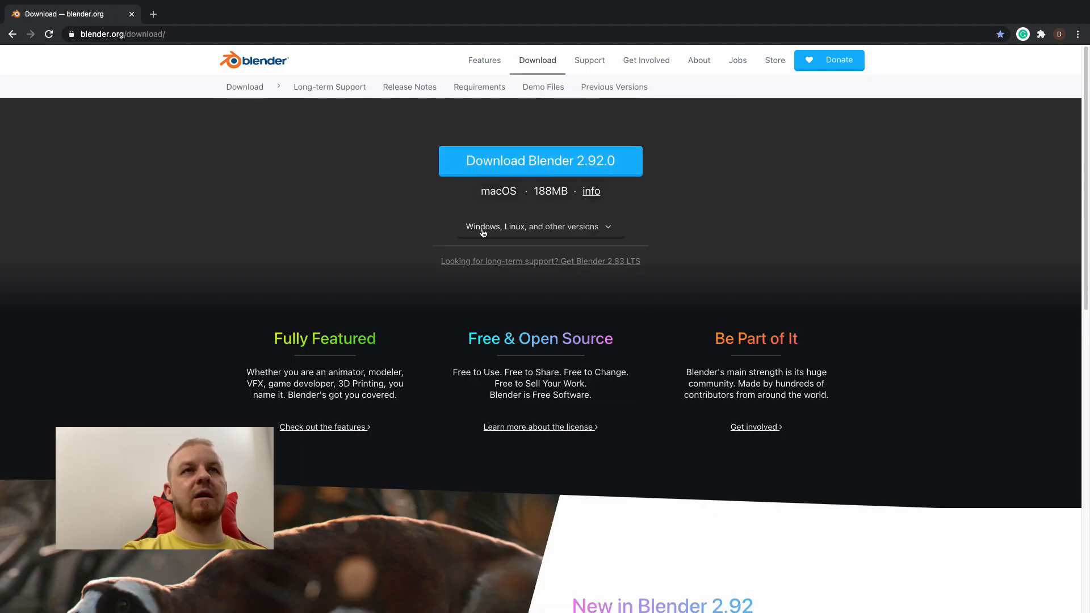
pyautogui.click(518, 166)
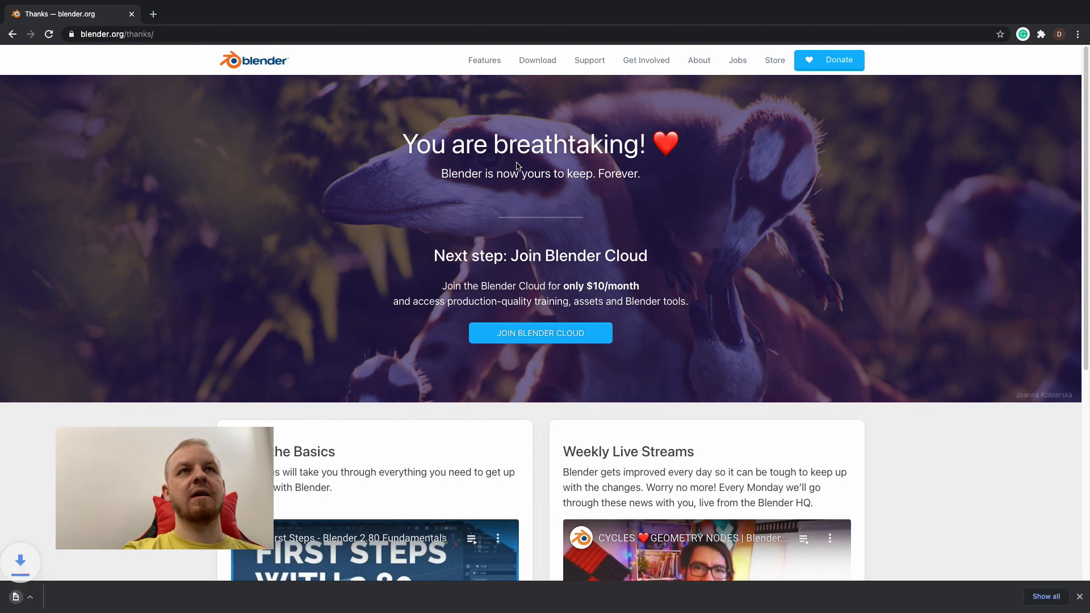
pyautogui.moveTo(404, 144); pyautogui.dragTo(636, 146)
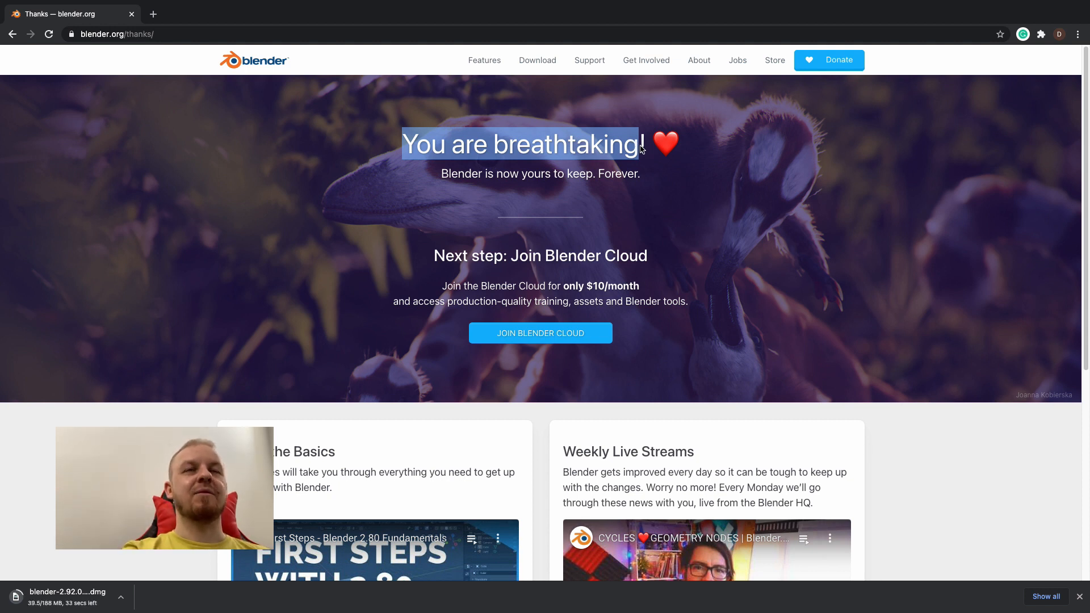
# Return to the Blender download page and look over the versions offered for Windows, Linux and other platforms.
pyautogui.click(534, 60)
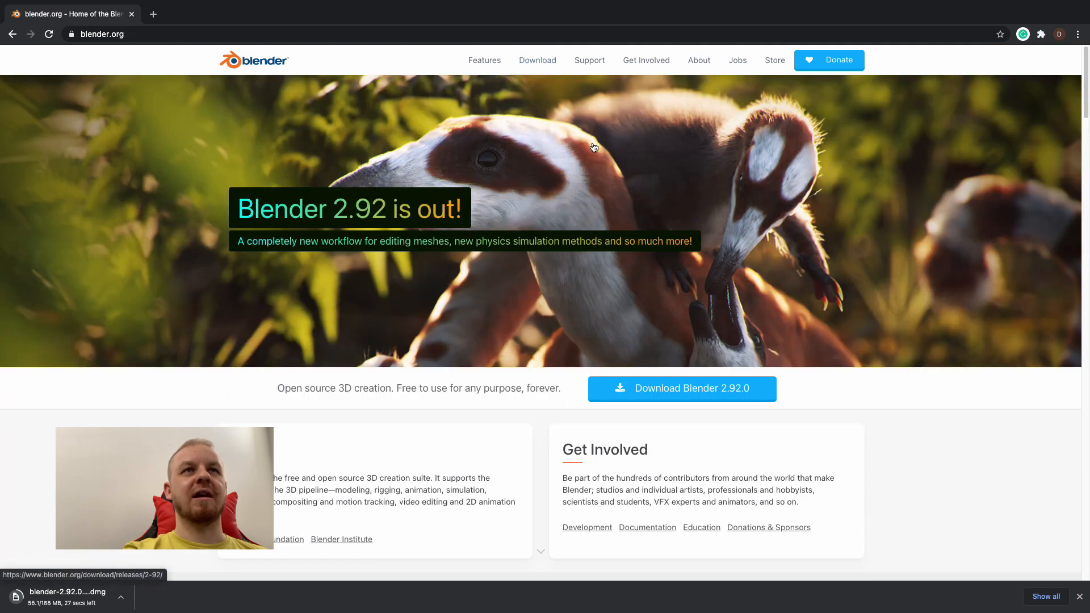
pyautogui.click(689, 386)
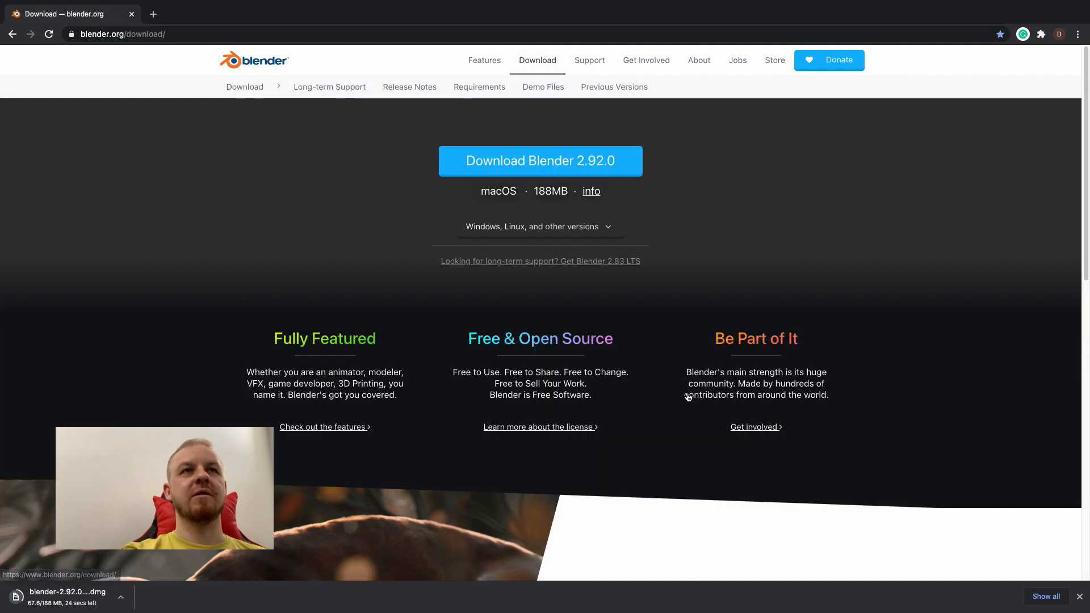
pyautogui.click(611, 233)
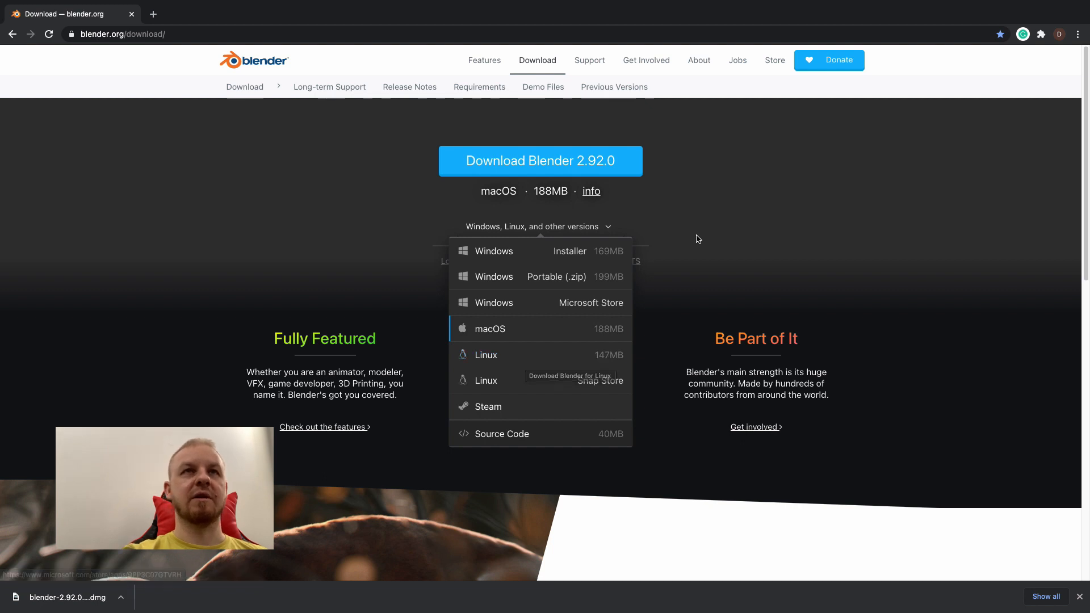
pyautogui.click(682, 216)
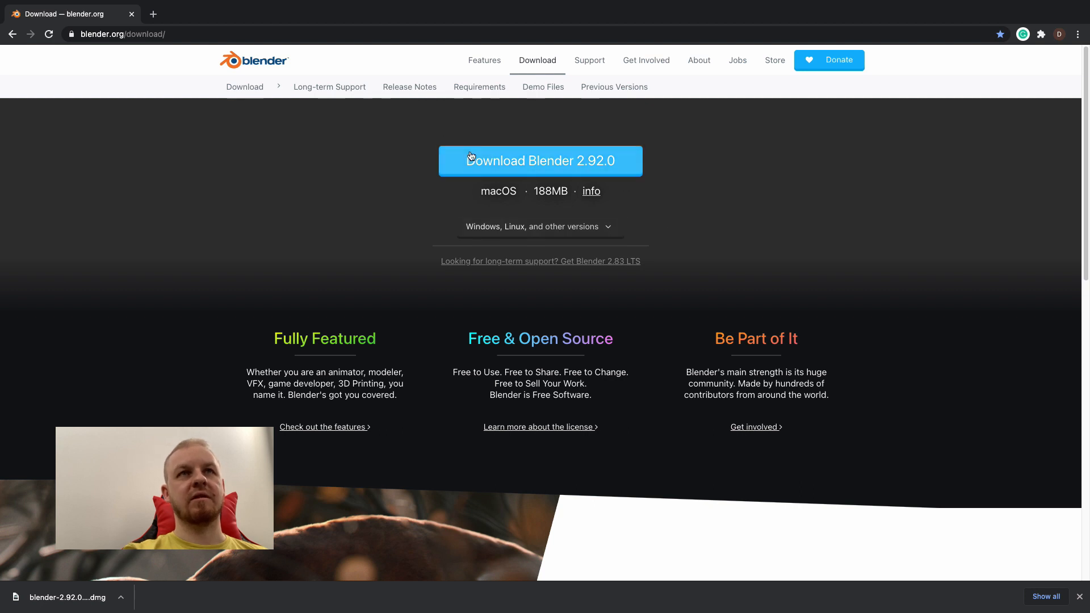
pyautogui.click(609, 229)
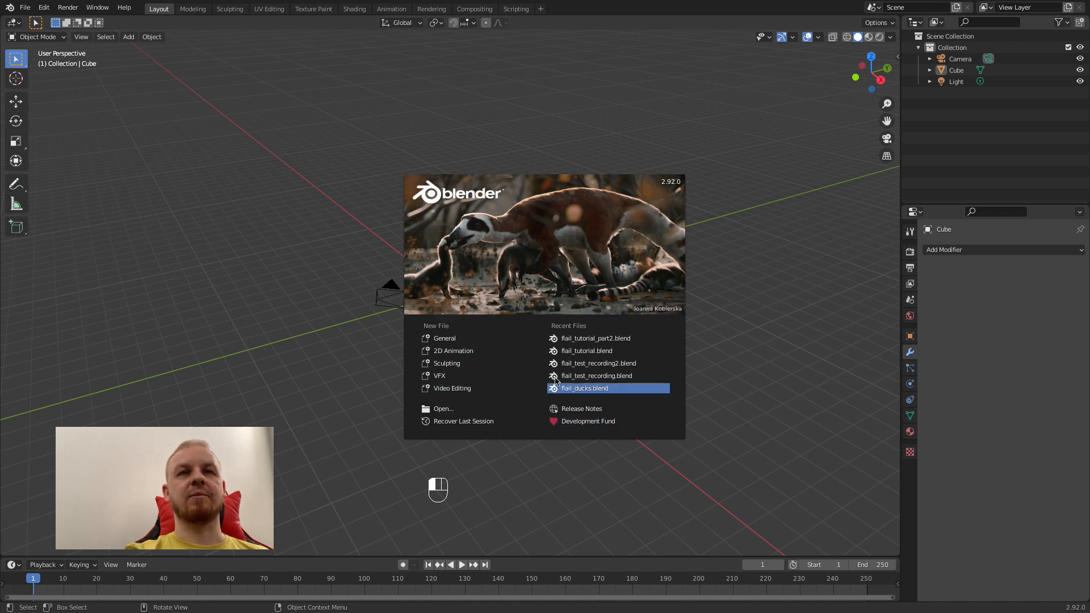
# Dismiss the splash screen and select the default cube in the scene.
pyautogui.click(738, 326)
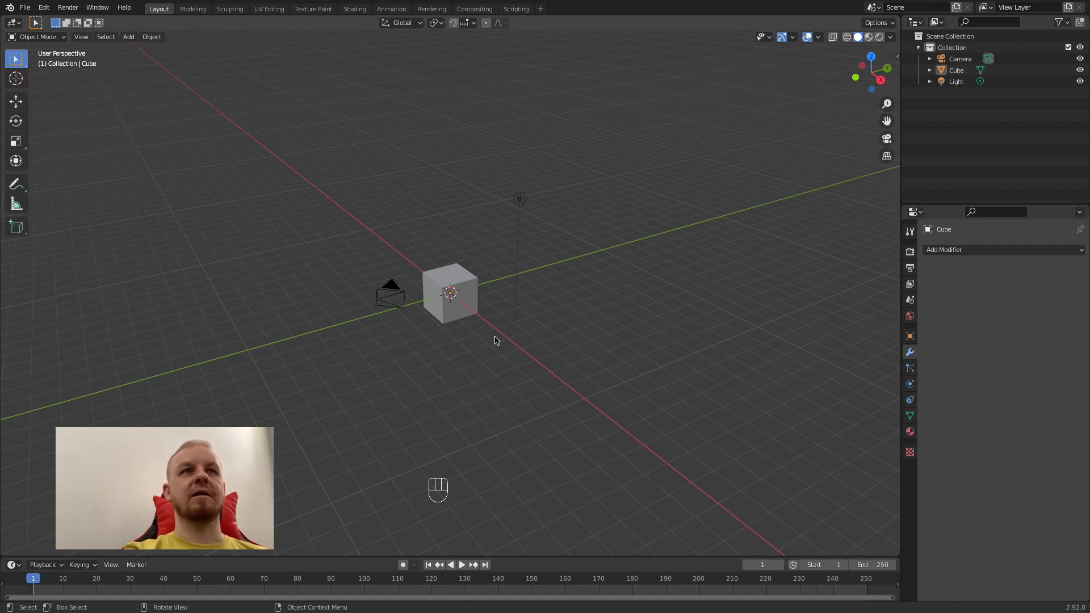
pyautogui.moveTo(504, 334); pyautogui.dragTo(466, 344, button='middle')
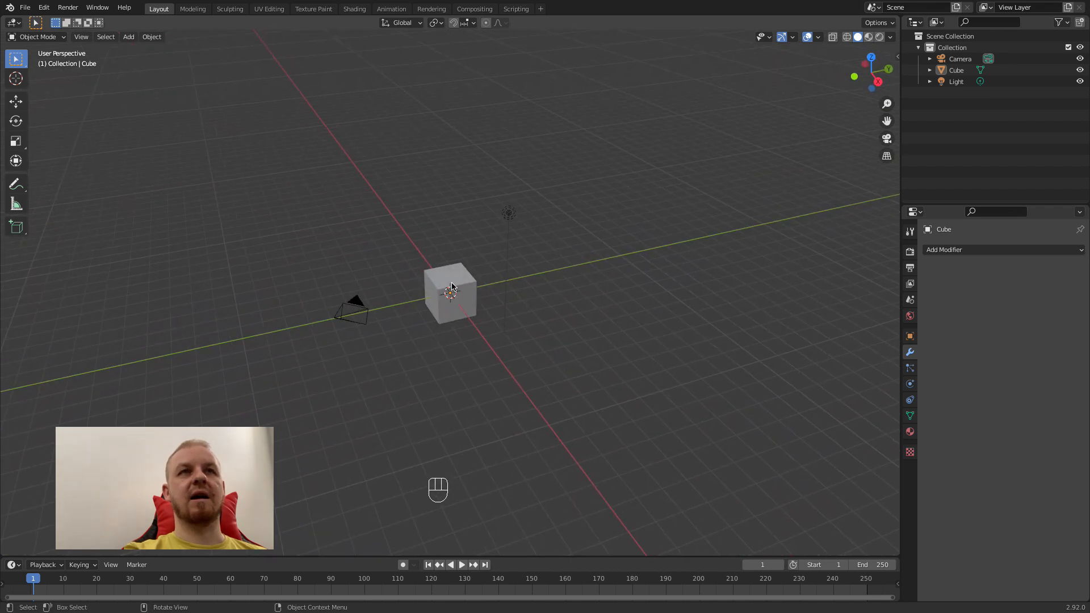
pyautogui.scroll(3, 448, 293)
pyautogui.moveTo(398, 321); pyautogui.dragTo(508, 341, button='middle')
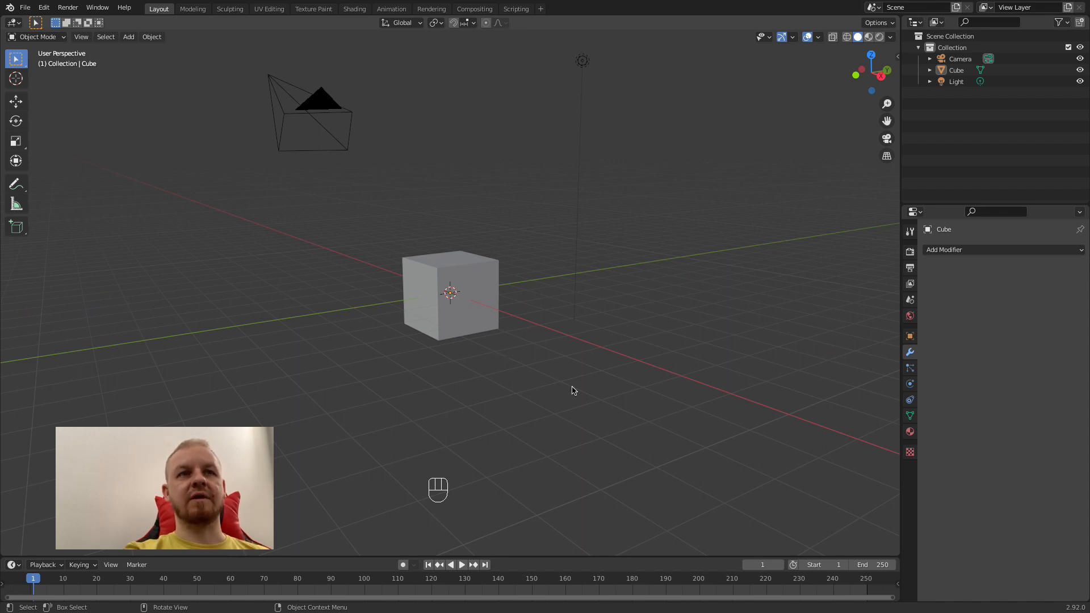
pyautogui.moveTo(536, 387)
pyautogui.mouseDown(button='middle')
pyautogui.moveTo(511, 397)
pyautogui.moveTo(547, 358)
pyautogui.moveTo(487, 417)
pyautogui.moveTo(541, 408)
pyautogui.mouseUp(button='middle')
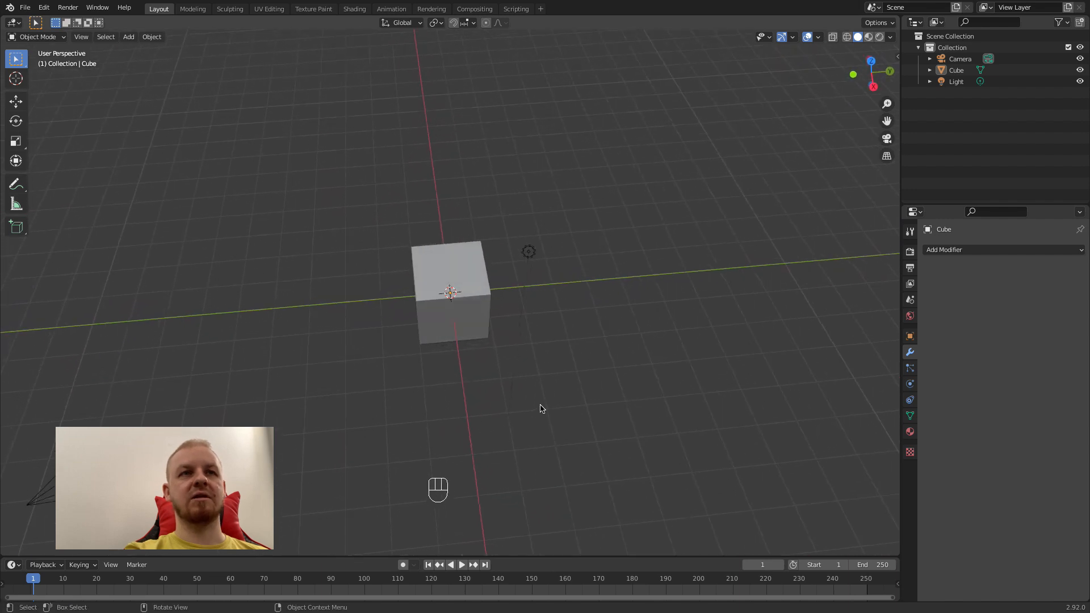
pyautogui.click(451, 273)
pyautogui.press('g')
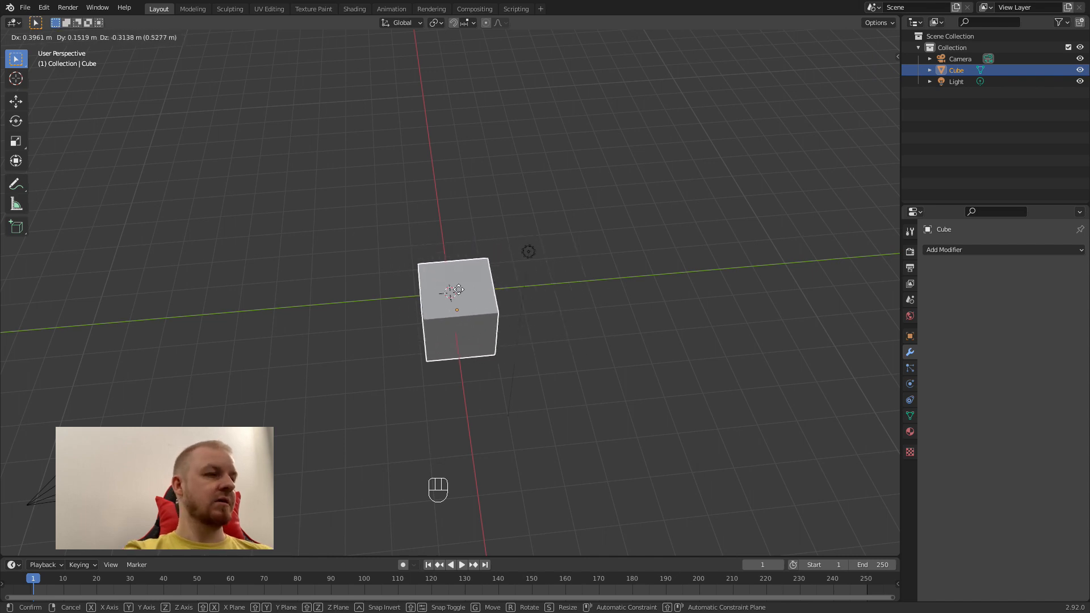
pyautogui.rightClick(458, 291)
pyautogui.press('g')
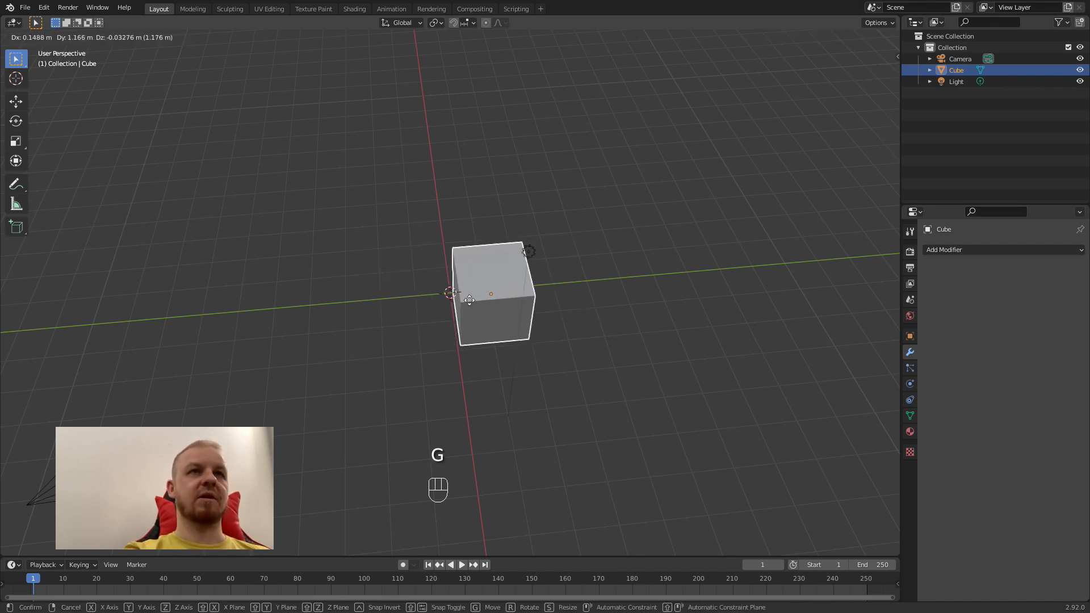
pyautogui.rightClick(452, 302)
# Examine the cube from several sides and look over the available interaction modes and editor types.
pyautogui.moveTo(492, 389); pyautogui.dragTo(511, 355, button='middle')
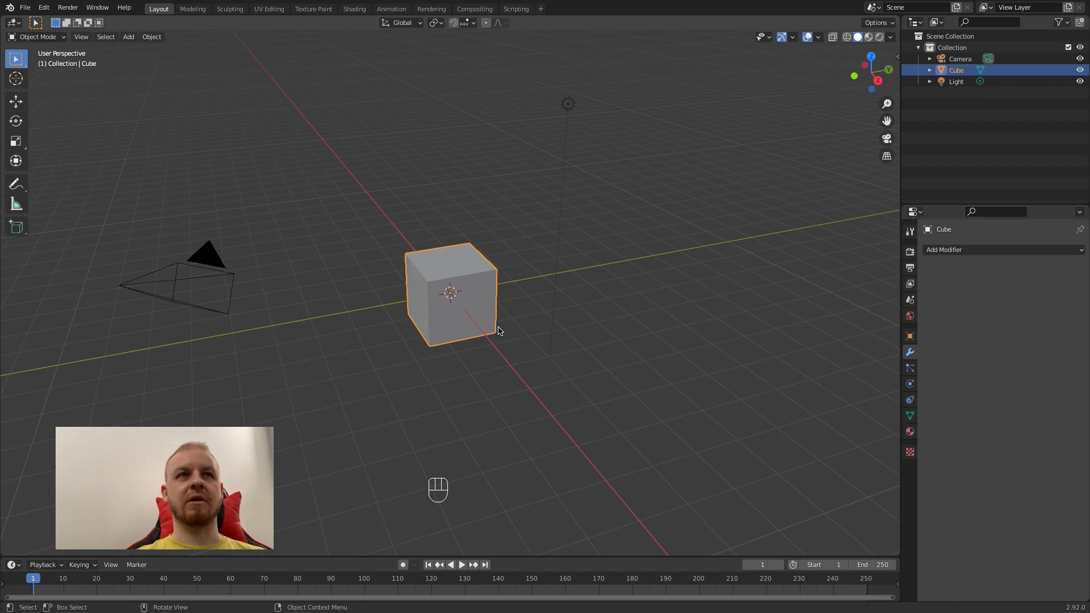
pyautogui.moveTo(499, 331); pyautogui.dragTo(431, 284, button='middle')
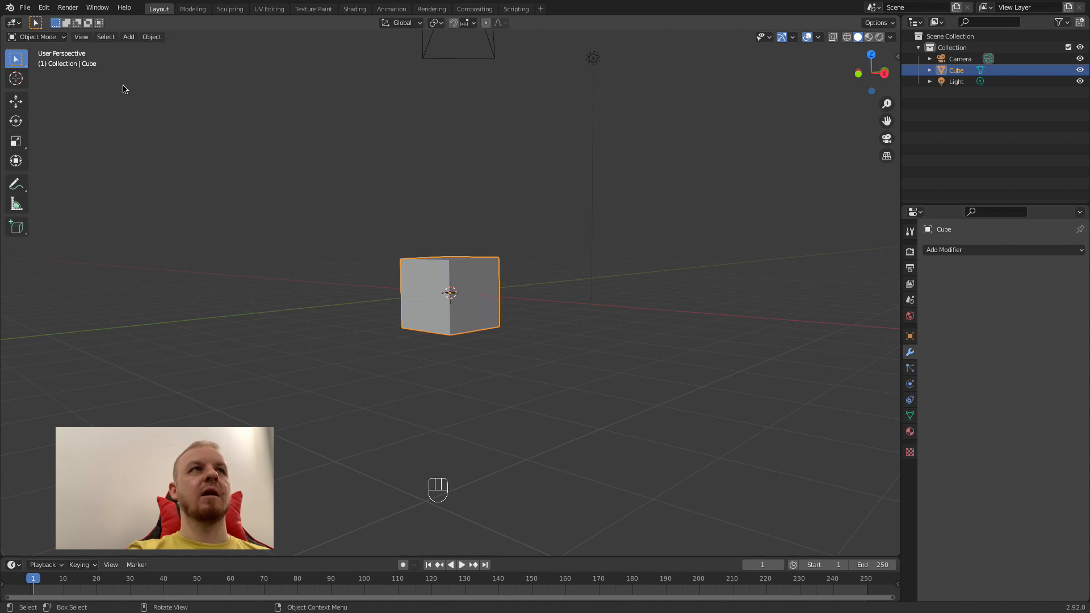
pyautogui.click(57, 38)
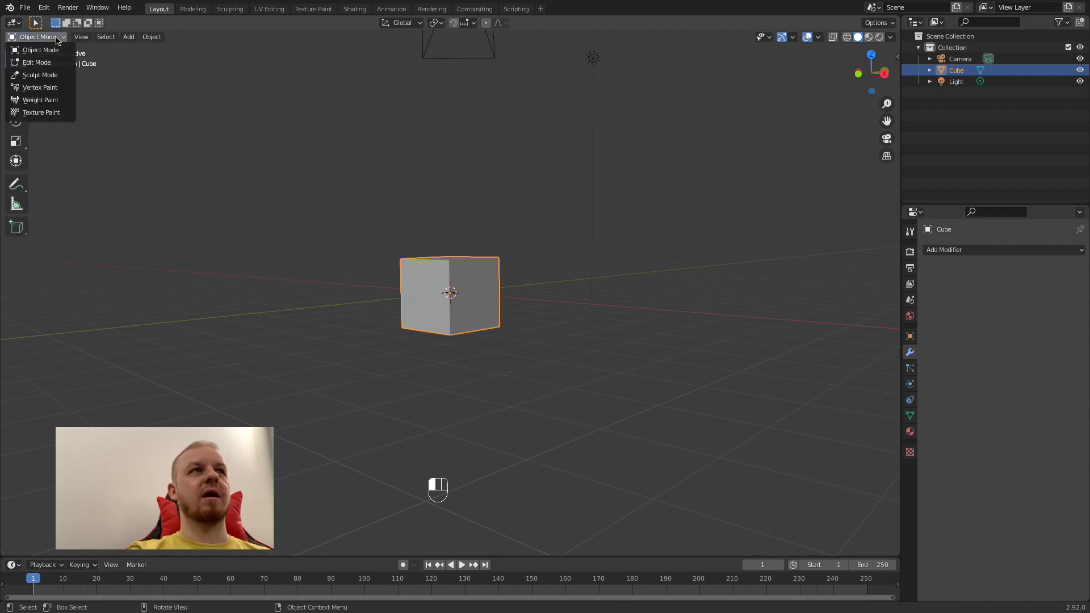
pyautogui.click(16, 24)
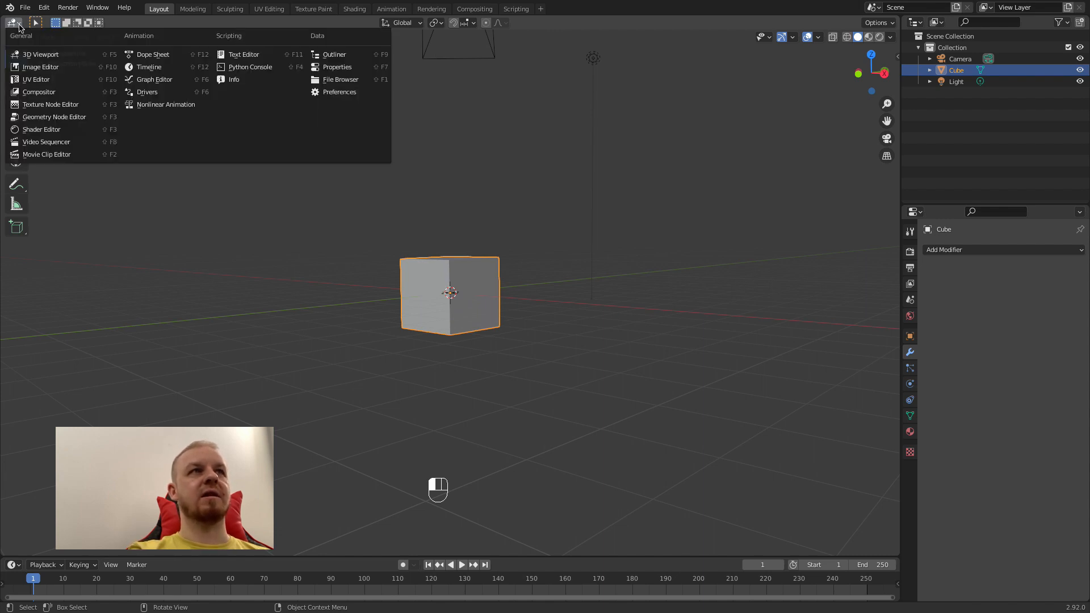
pyautogui.click(19, 26)
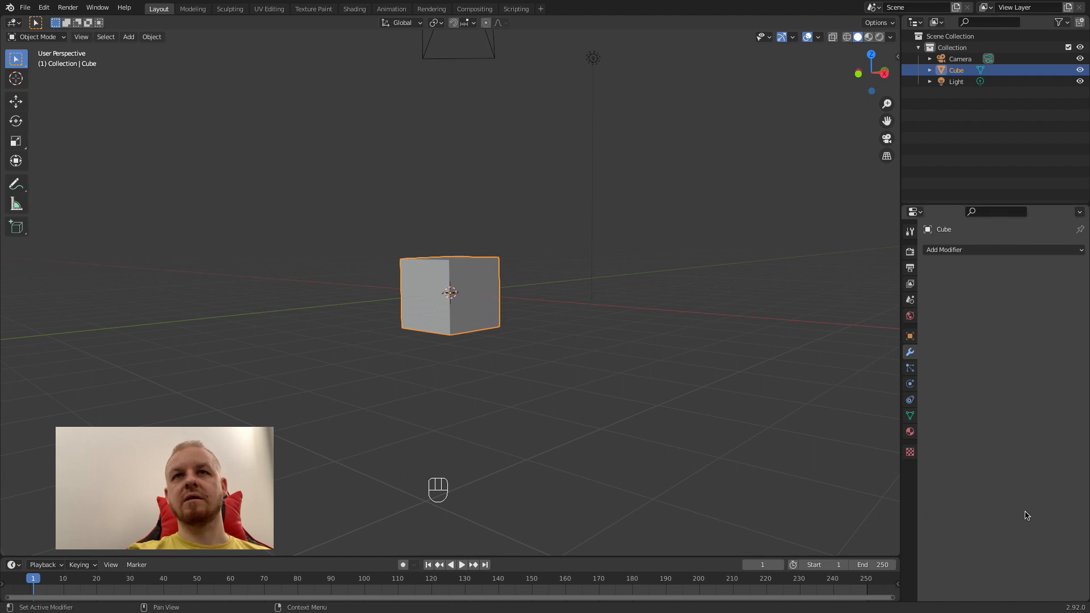
pyautogui.moveTo(506, 336); pyautogui.dragTo(540, 331, button='middle')
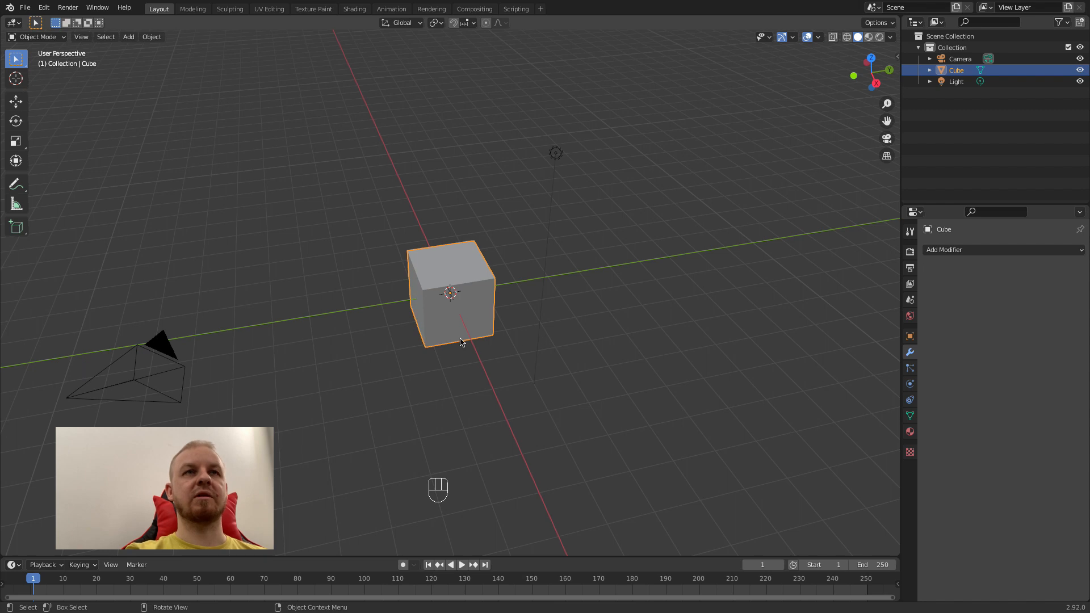
pyautogui.moveTo(380, 358); pyautogui.dragTo(529, 312, button='middle')
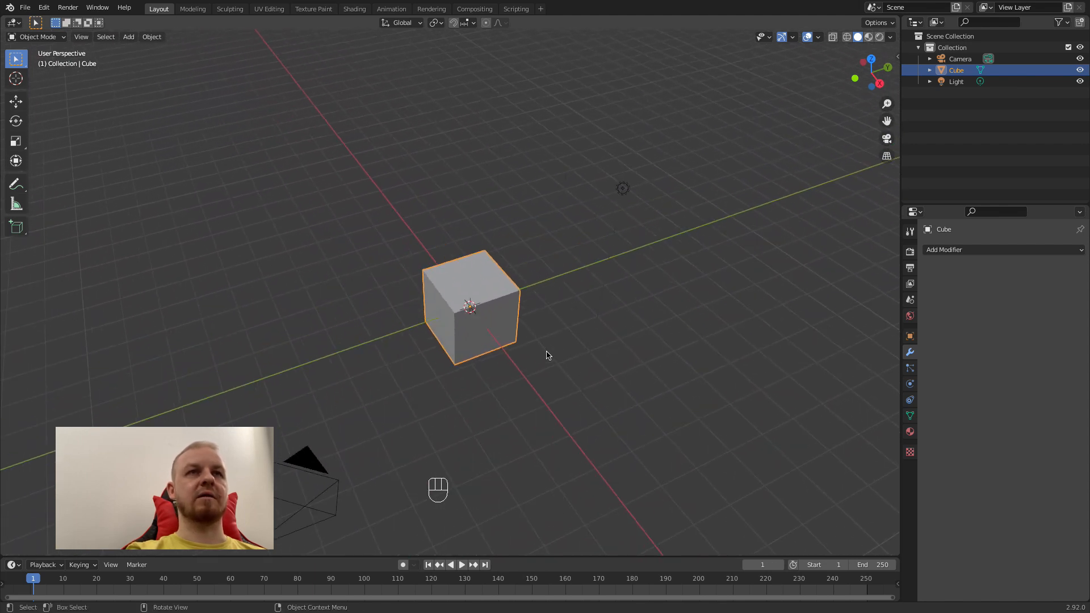
pyautogui.scroll(3, 525, 309)
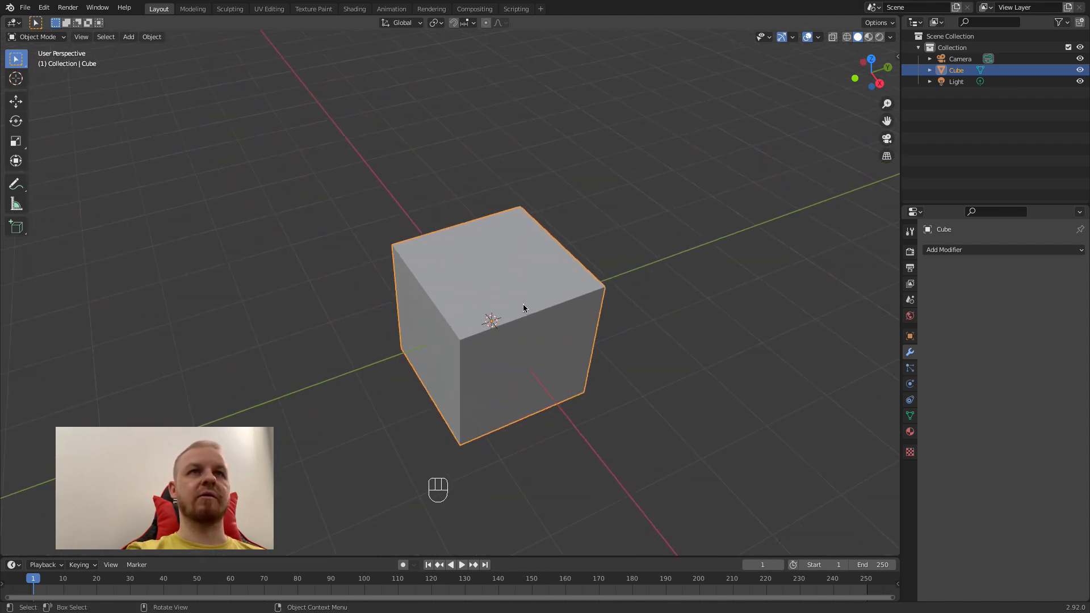
pyautogui.scroll(-3, 524, 308)
pyautogui.moveTo(524, 364); pyautogui.dragTo(420, 348, button='middle')
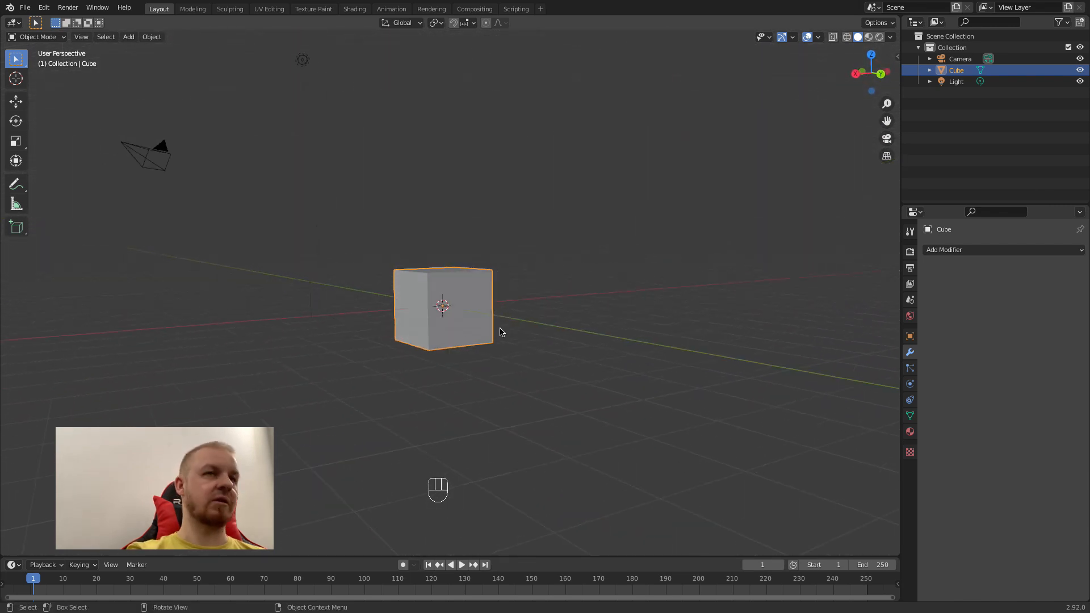
pyautogui.moveTo(505, 313); pyautogui.dragTo(583, 327, button='middle')
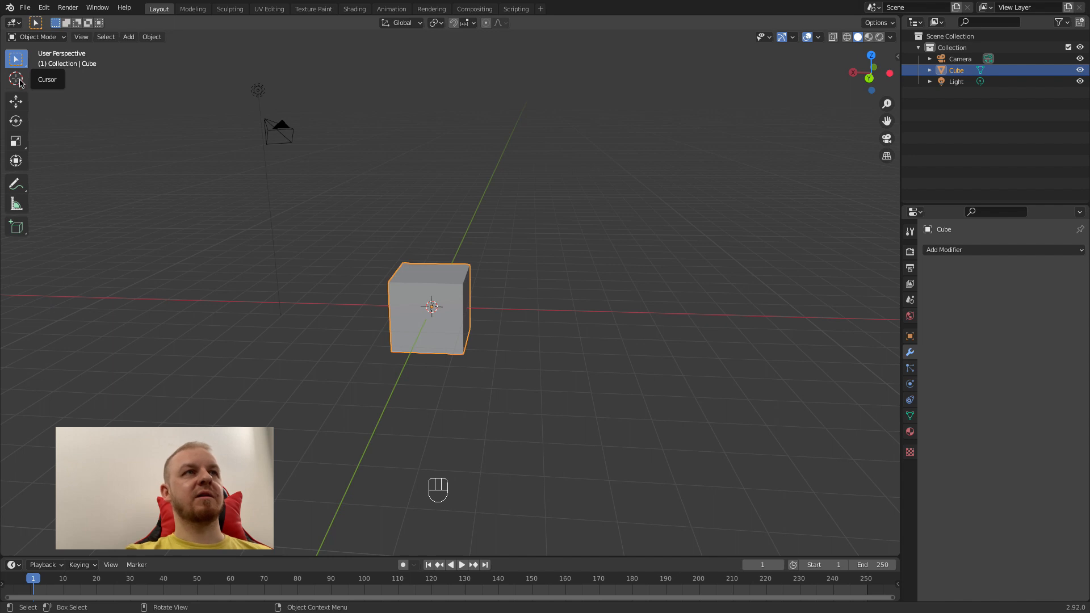
# Move the cube up about 1.94 m along the Z axis, and shift it a short distance along the X axis.
pyautogui.click(18, 109)
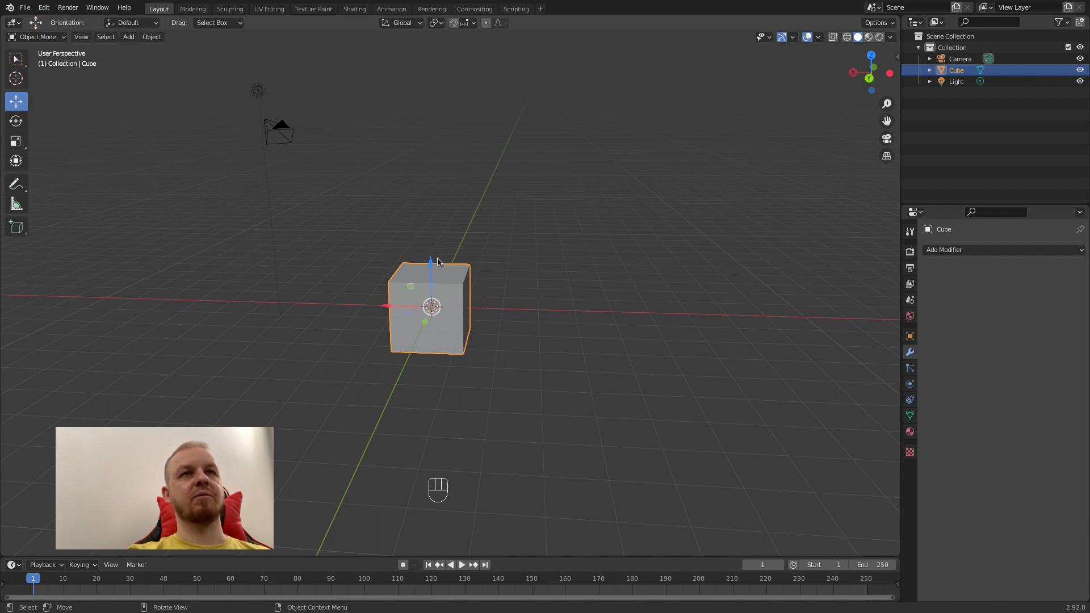
pyautogui.moveTo(438, 261); pyautogui.dragTo(436, 186)
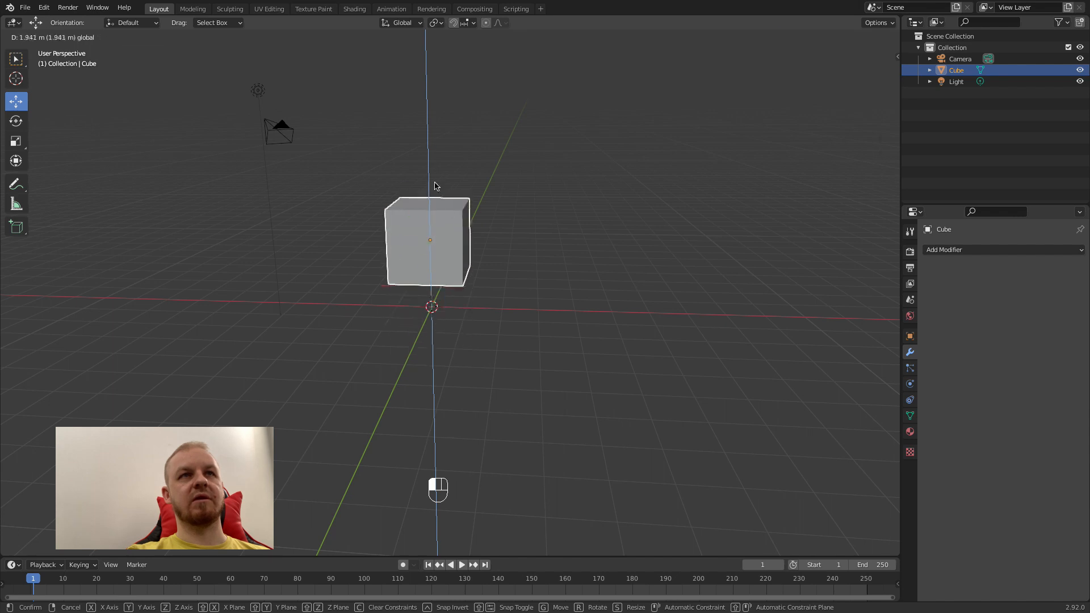
pyautogui.moveTo(388, 243); pyautogui.dragTo(352, 243)
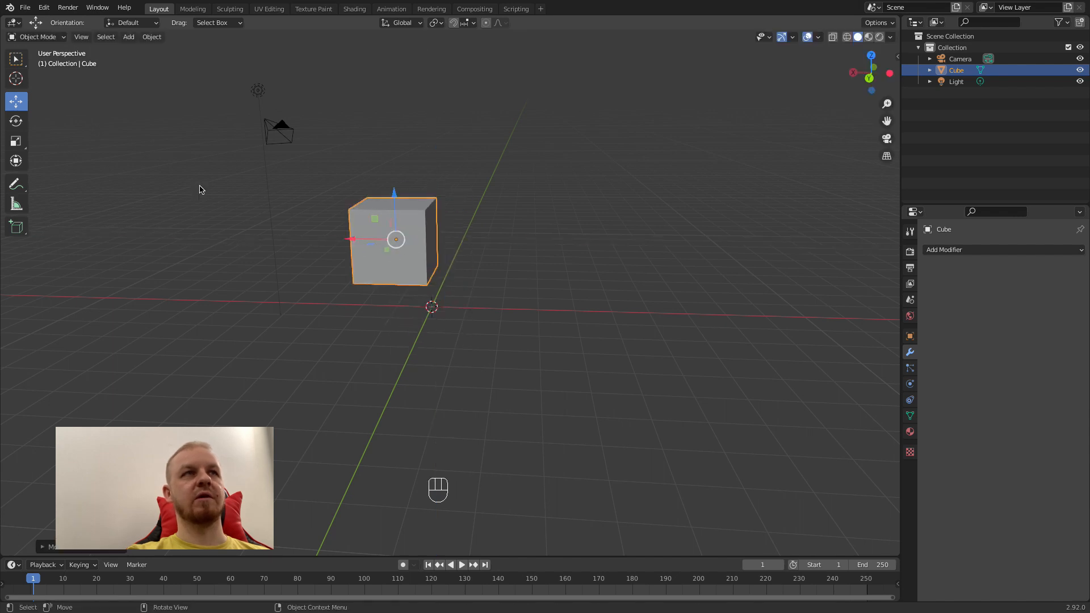
# Rotate the cube around the Y axis and stretch it along the global Z axis.
pyautogui.click(17, 121)
pyautogui.moveTo(426, 196); pyautogui.dragTo(175, 159)
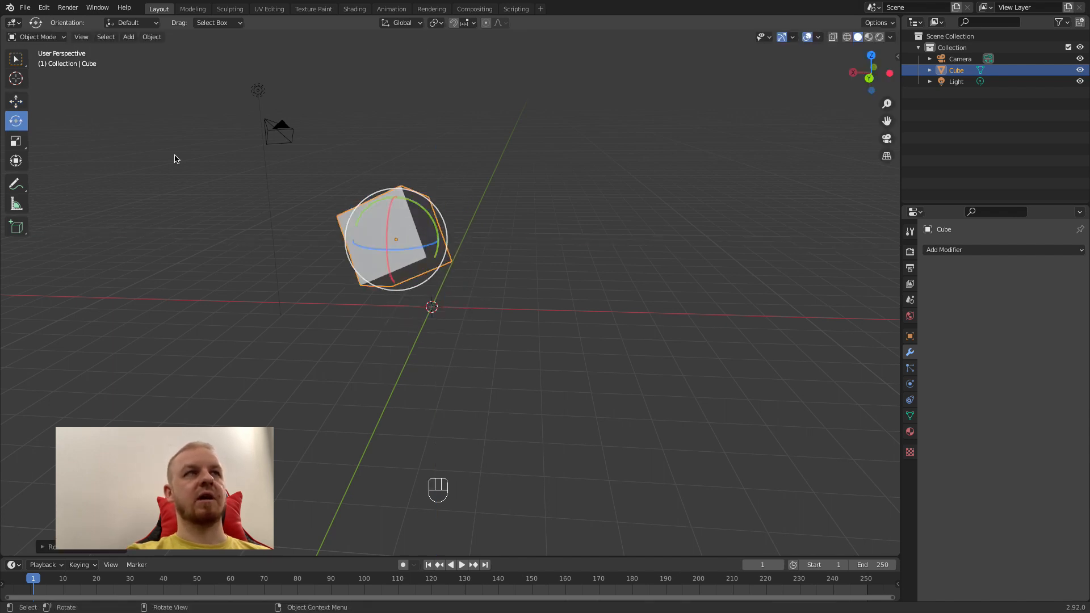
pyautogui.click(16, 141)
pyautogui.moveTo(398, 199); pyautogui.dragTo(409, 121)
# Inspect the rotated and stretched cube from several sides.
pyautogui.moveTo(348, 247); pyautogui.dragTo(317, 277, button='middle')
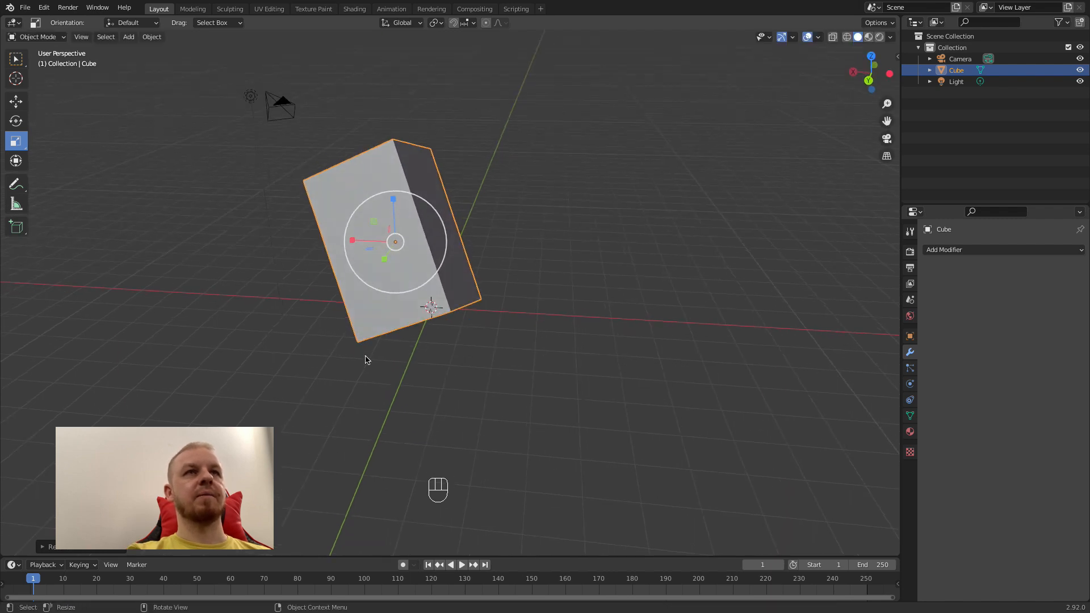
pyautogui.moveTo(365, 360); pyautogui.dragTo(392, 378, button='middle')
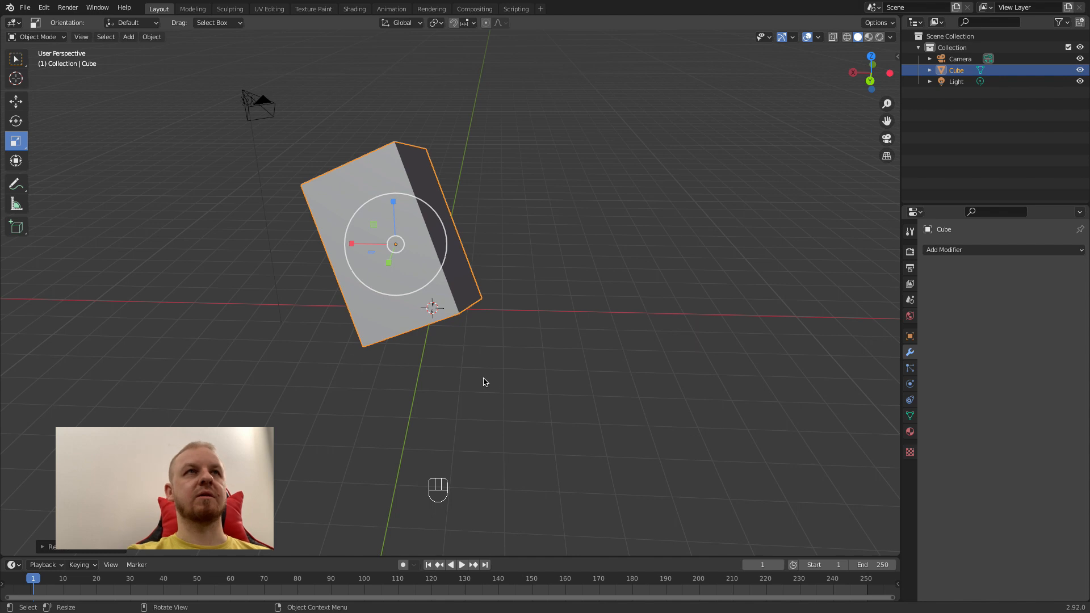
pyautogui.moveTo(496, 356); pyautogui.dragTo(419, 356, button='middle')
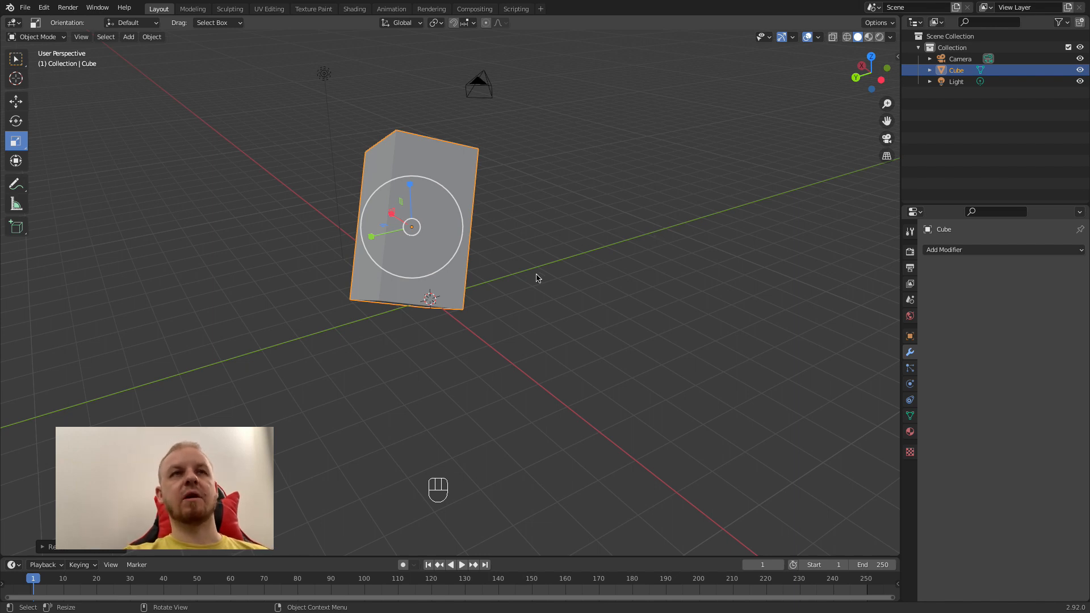
pyautogui.moveTo(523, 288); pyautogui.dragTo(480, 307, button='middle')
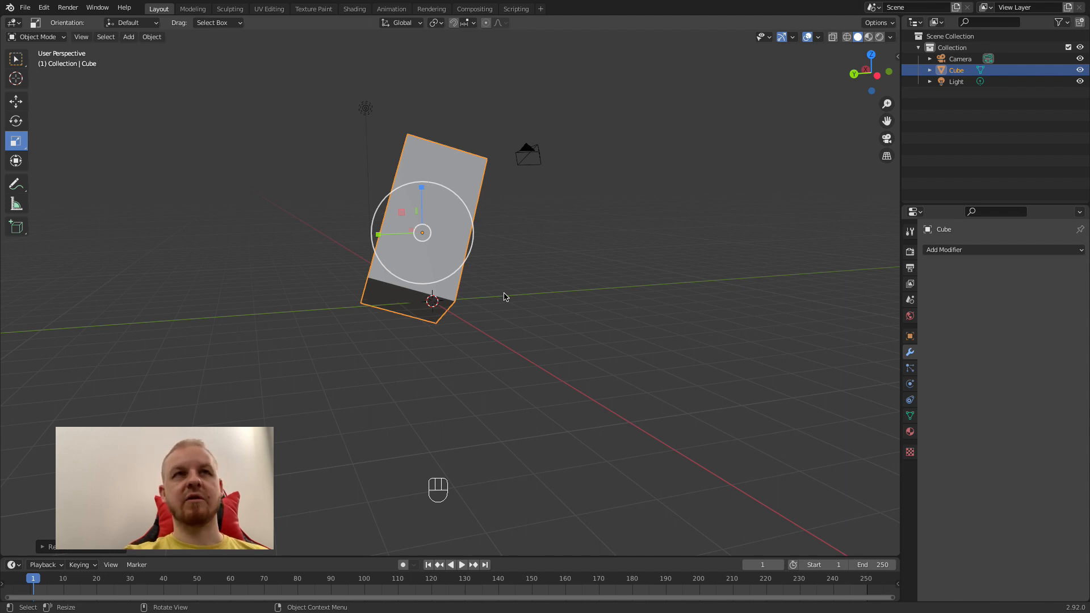
pyautogui.moveTo(501, 298); pyautogui.dragTo(473, 316, button='middle')
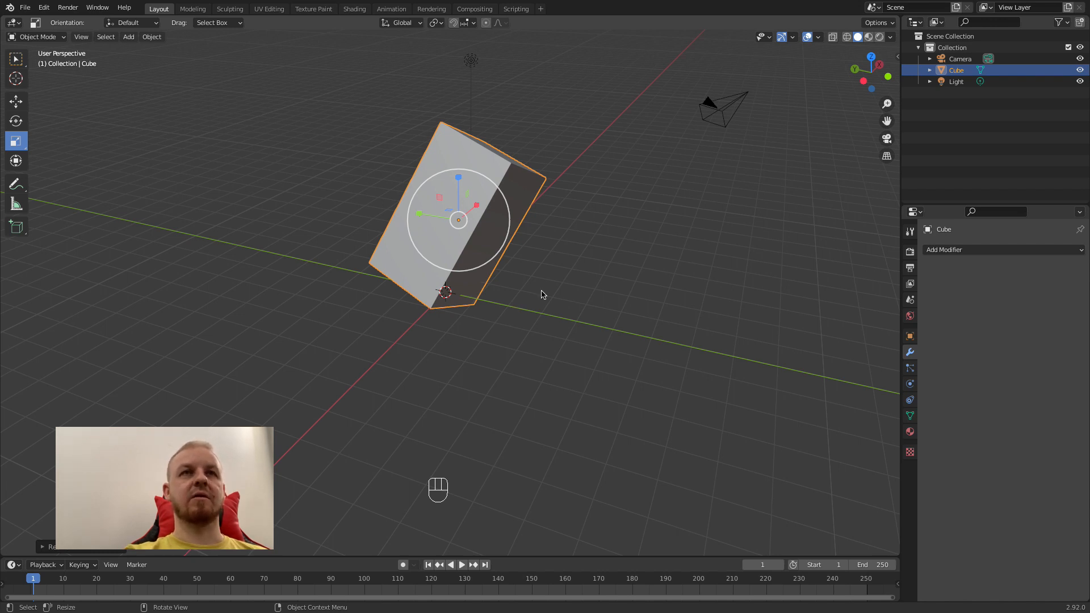
pyautogui.moveTo(566, 340); pyautogui.dragTo(509, 331, button='middle')
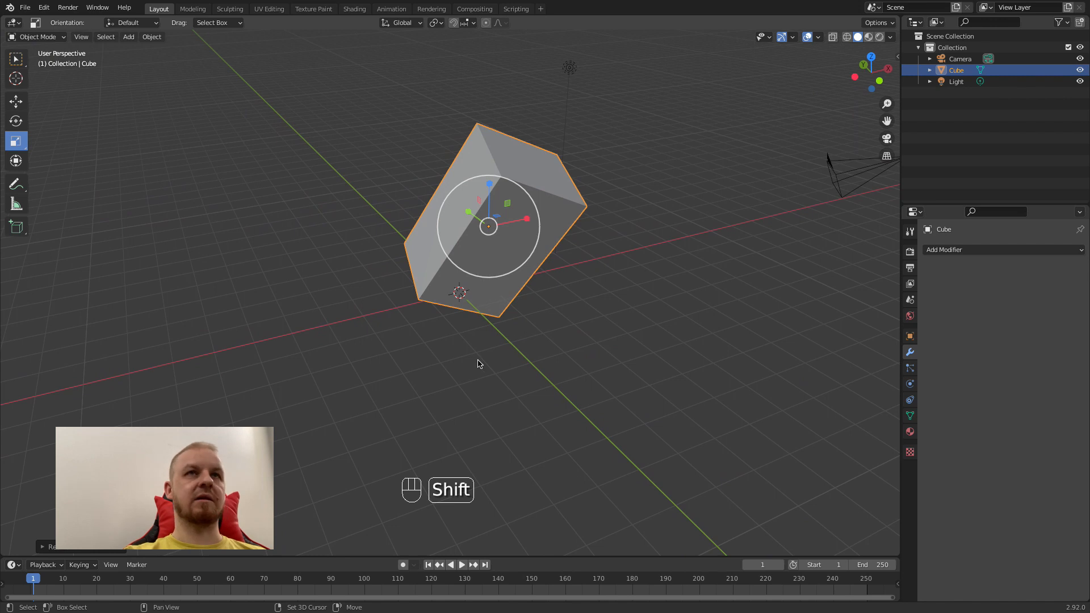
pyautogui.keyDown('shift'); pyautogui.moveTo(591, 311); pyautogui.dragTo(553, 341, button='middle'); pyautogui.keyUp('shift')
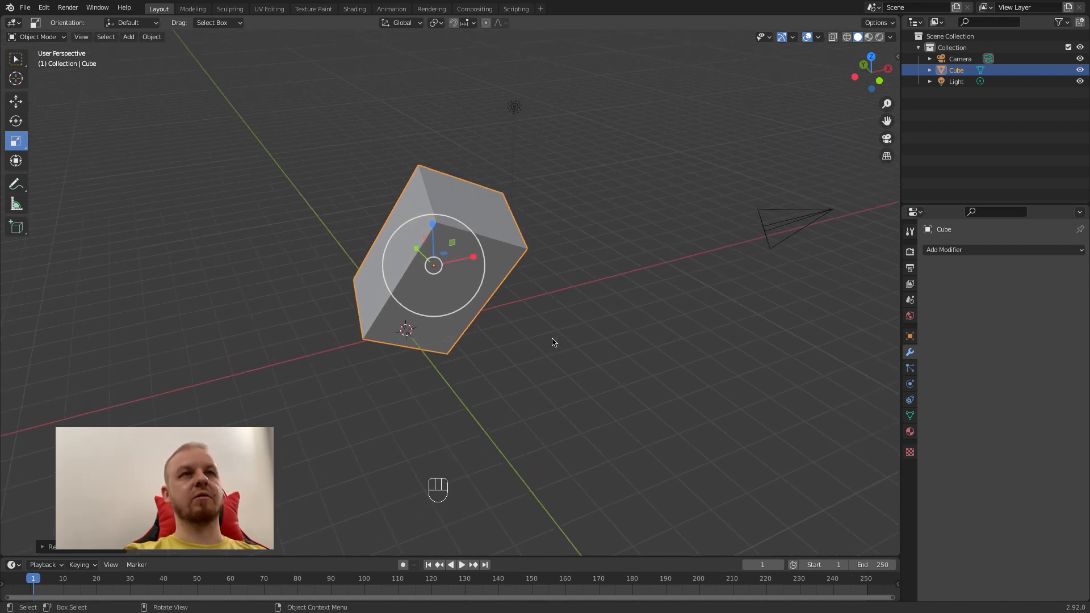
# Inspect the stretched cube in the top, front and right orthographic views.
pyautogui.press('KP_7')
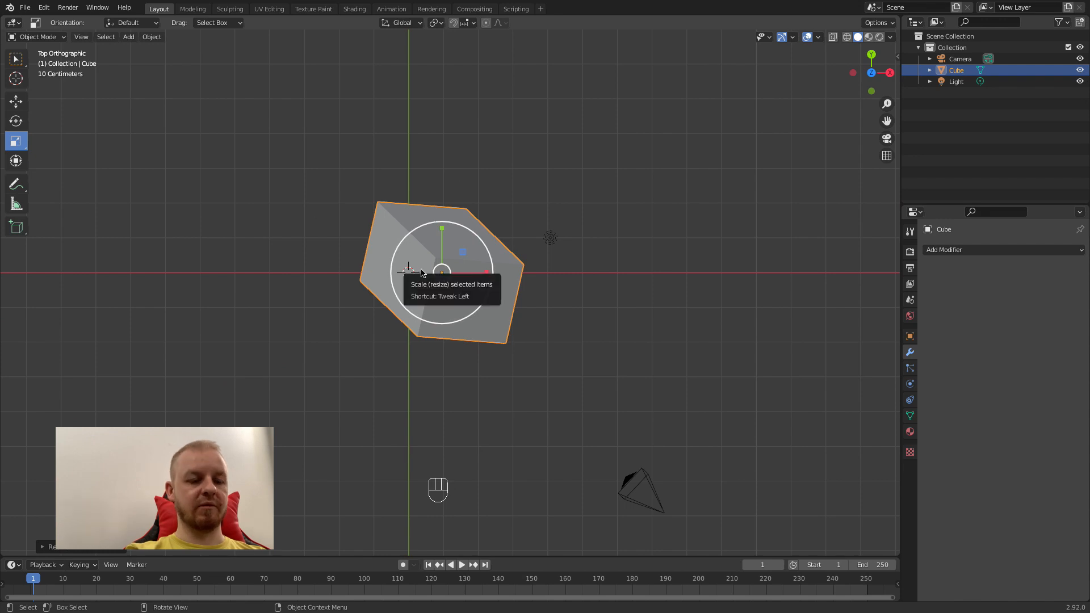
pyautogui.press('KP_1')
pyautogui.press('KP_3')
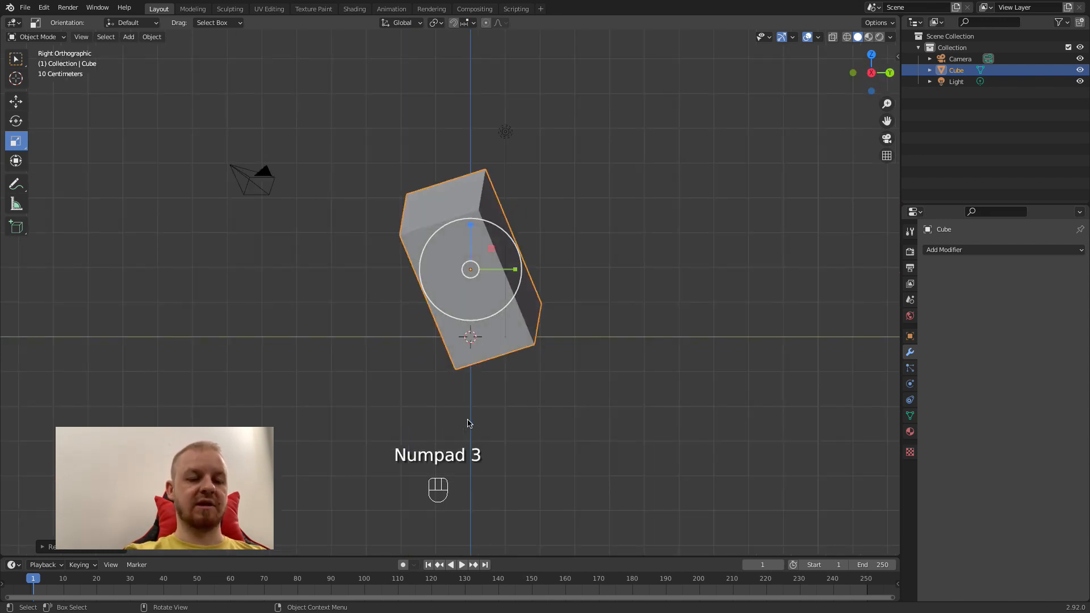
pyautogui.press('KP_7')
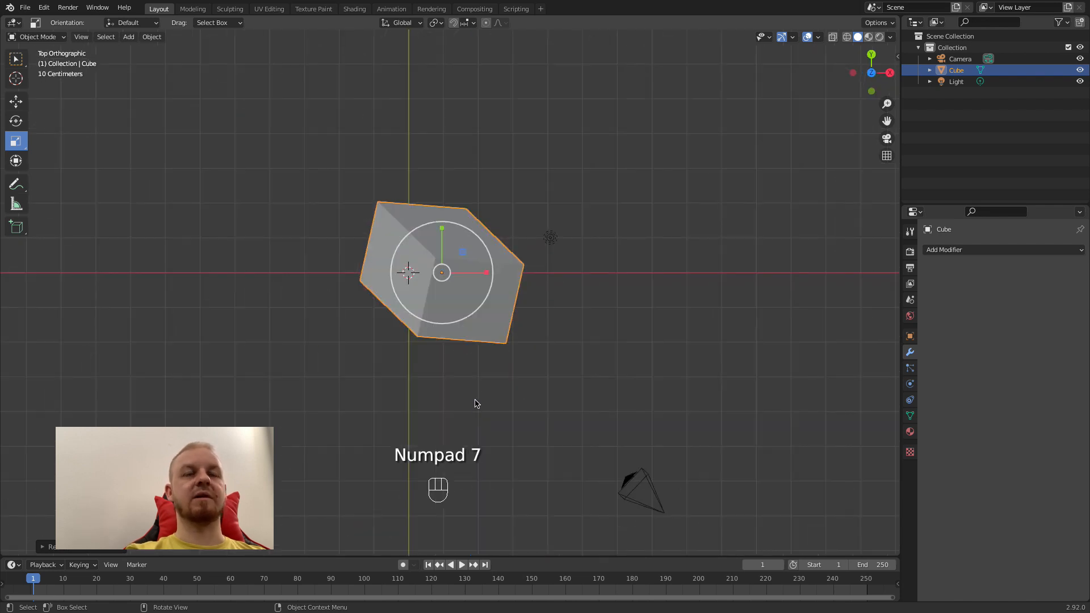
pyautogui.press('KP_1')
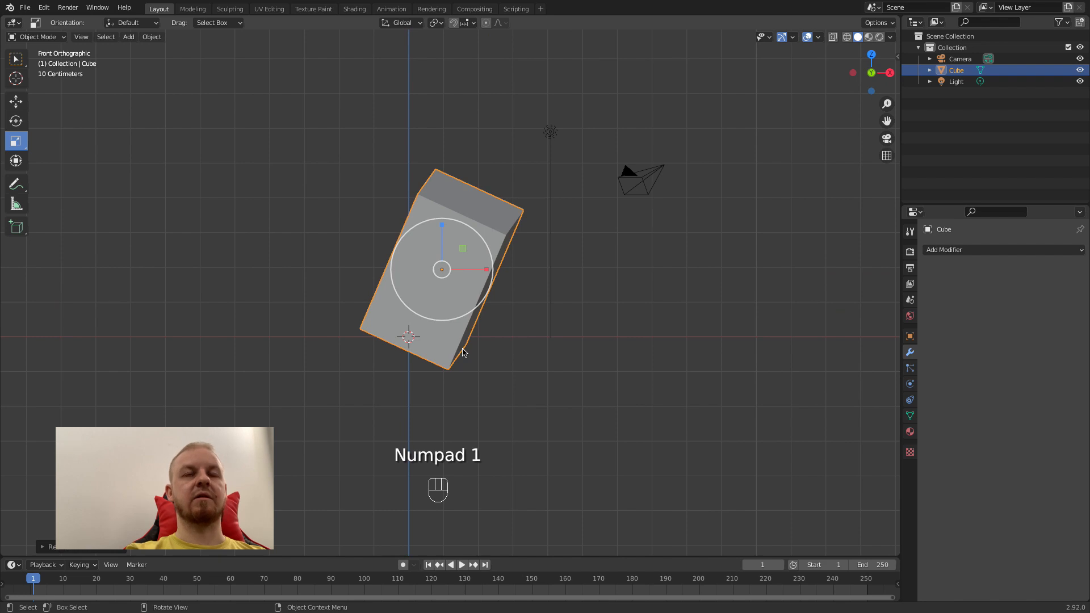
pyautogui.press('KP_3')
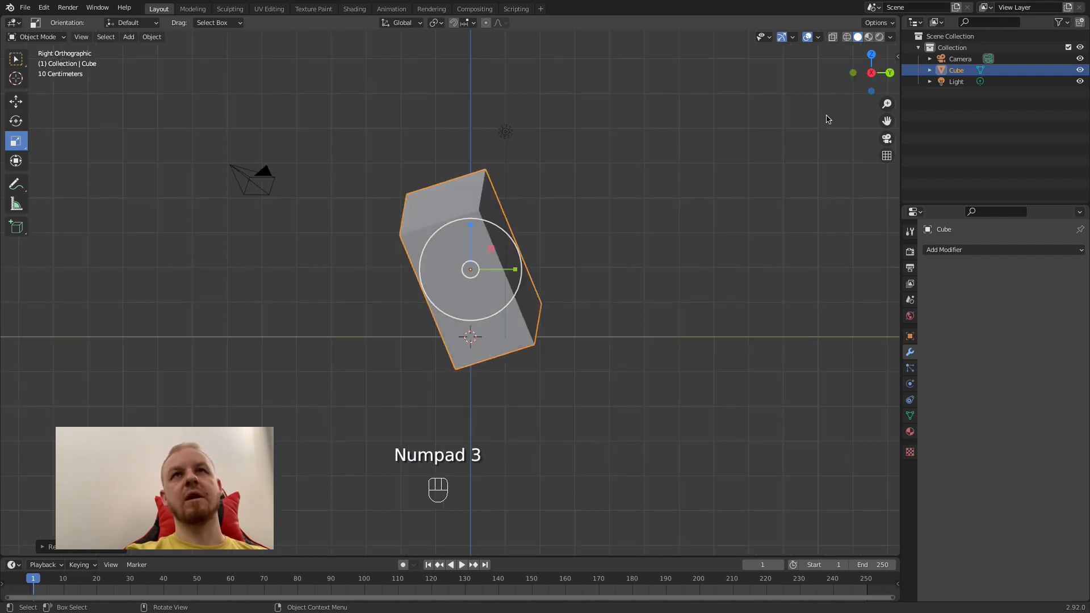
# Examine the cube with the viewport navigation gizmo from free angles and preset top, side and back viewpoints, and zoom out slightly.
pyautogui.moveTo(826, 119); pyautogui.dragTo(752, 224, button='middle')
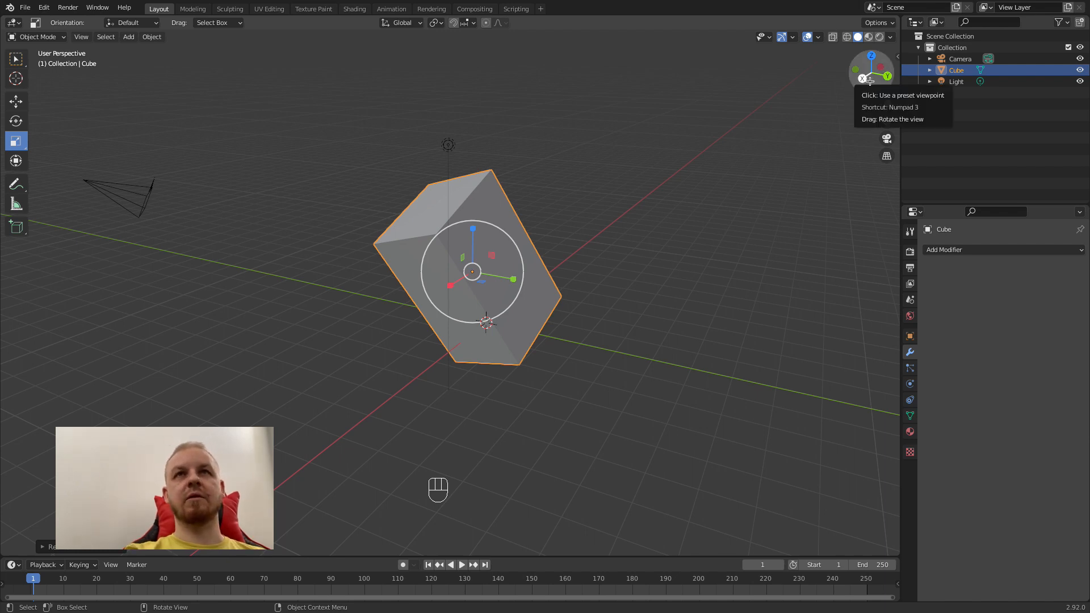
pyautogui.moveTo(872, 81)
pyautogui.mouseDown()
pyautogui.moveTo(896, 85)
pyautogui.moveTo(880, 85)
pyautogui.mouseUp()
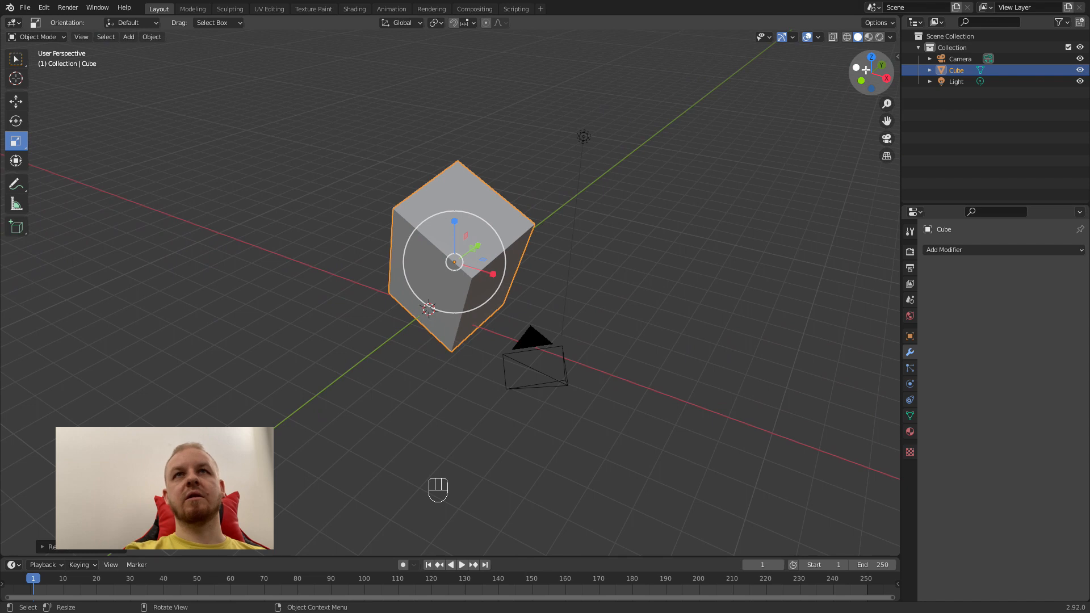
pyautogui.moveTo(866, 70)
pyautogui.mouseDown()
pyautogui.moveTo(862, 56)
pyautogui.moveTo(865, 73)
pyautogui.mouseUp()
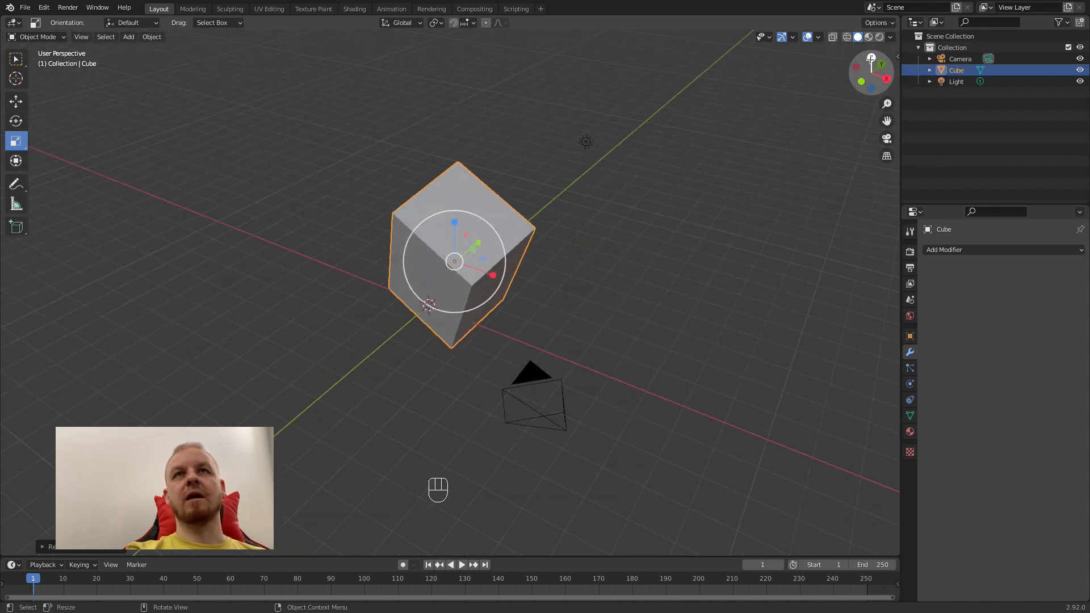
pyautogui.click(871, 58)
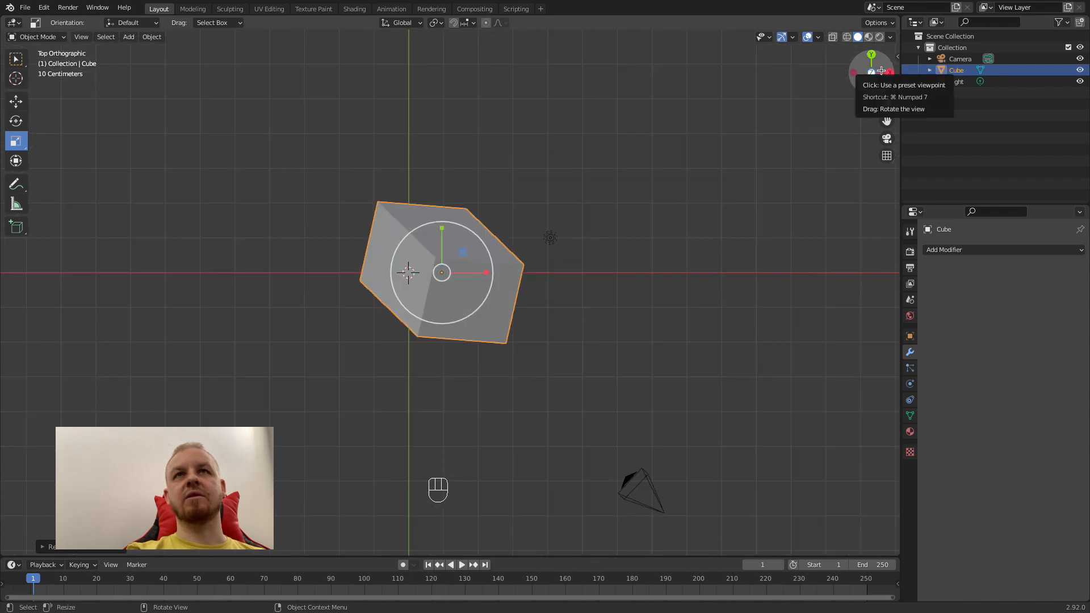
pyautogui.click(890, 72)
pyautogui.click(890, 72)
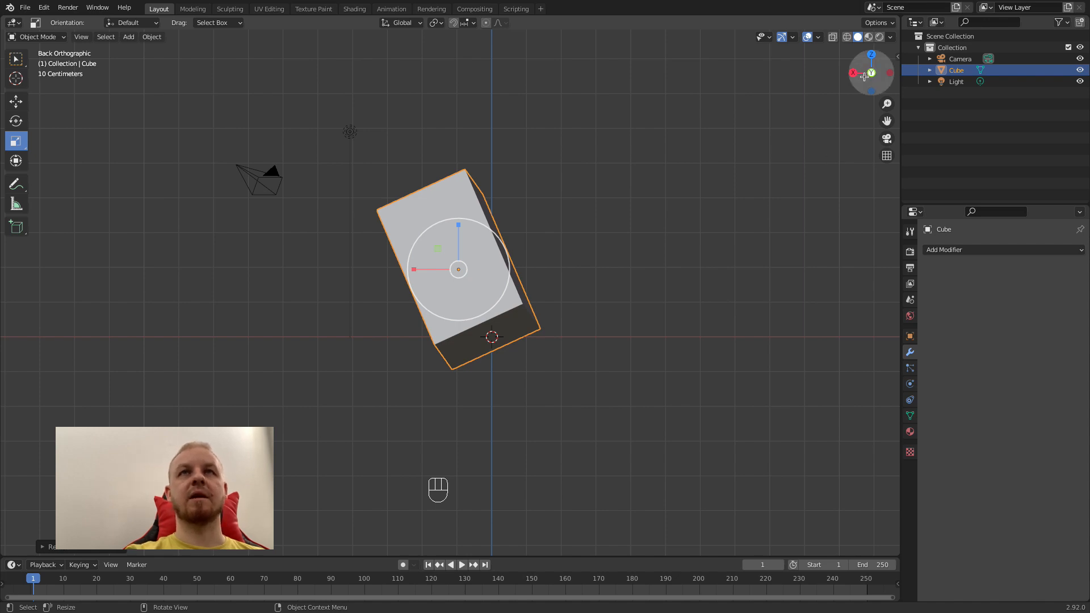
pyautogui.moveTo(887, 104); pyautogui.dragTo(823, 217)
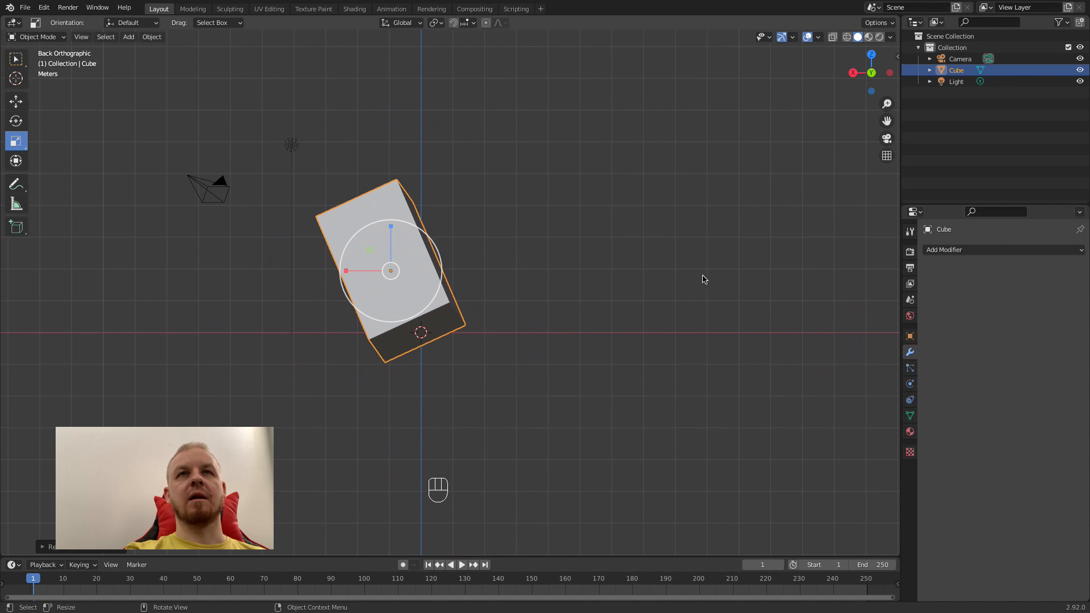
pyautogui.moveTo(617, 256); pyautogui.dragTo(613, 292, button='middle')
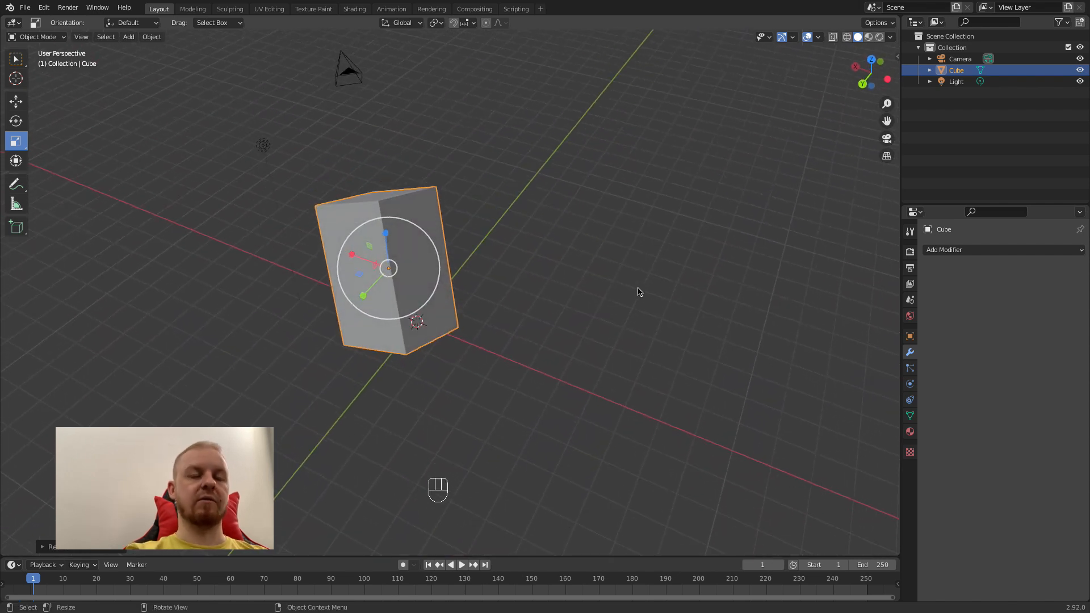
# Compare perspective and orthographic projection of the cube in the viewport, and finish in orthographic.
pyautogui.press('KP_5')
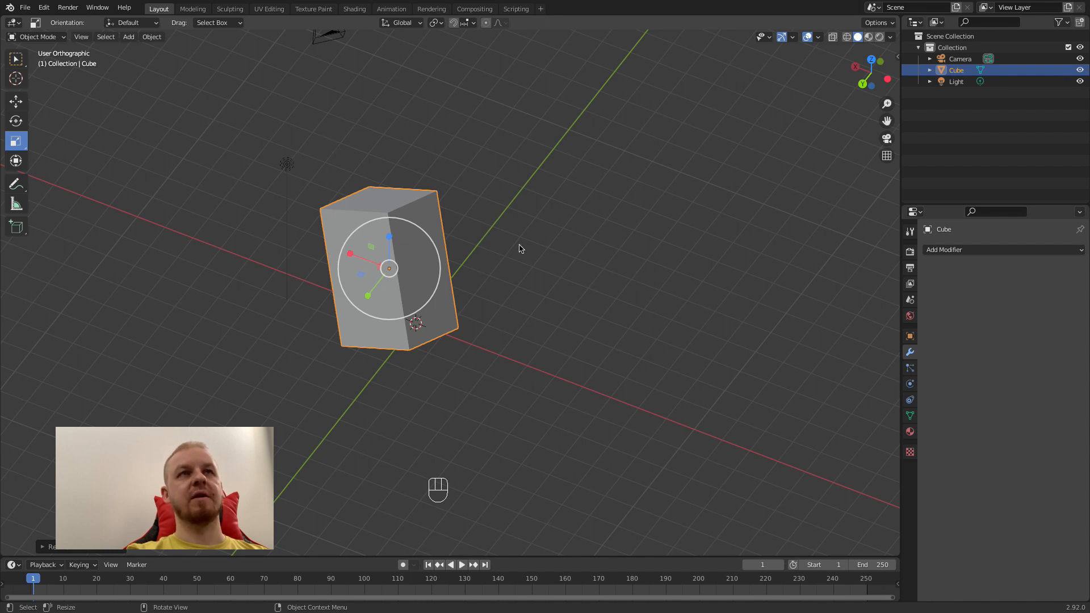
pyautogui.moveTo(519, 244); pyautogui.dragTo(477, 218, button='middle')
pyautogui.press('KP_5')
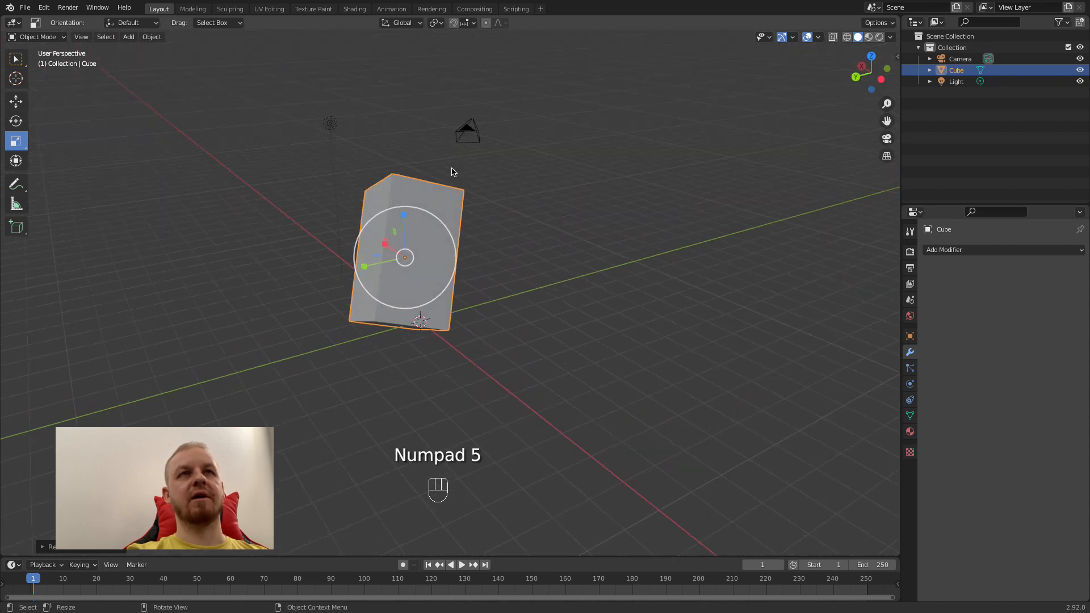
pyautogui.press('KP_5')
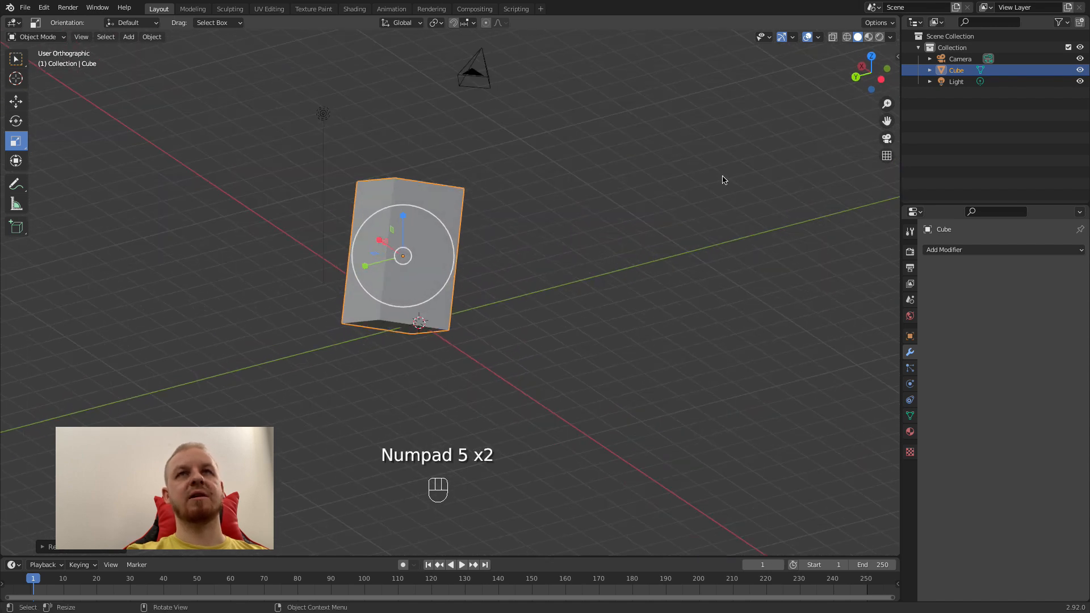
pyautogui.click(888, 157)
pyautogui.click(890, 157)
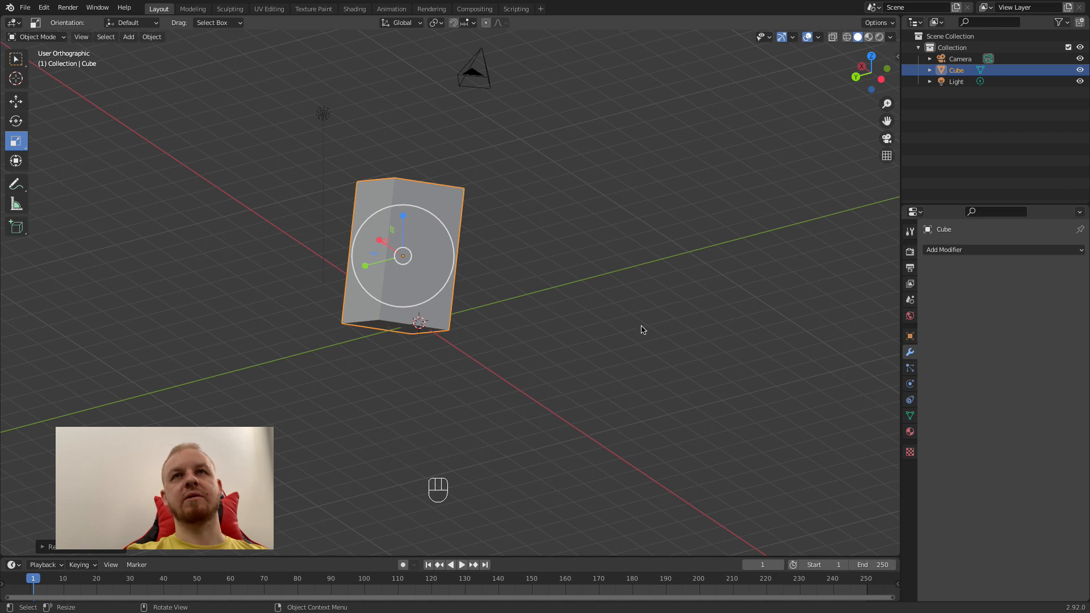
# Hide the whole Collection in the viewport and show it again.
pyautogui.moveTo(642, 325); pyautogui.dragTo(638, 274, button='middle')
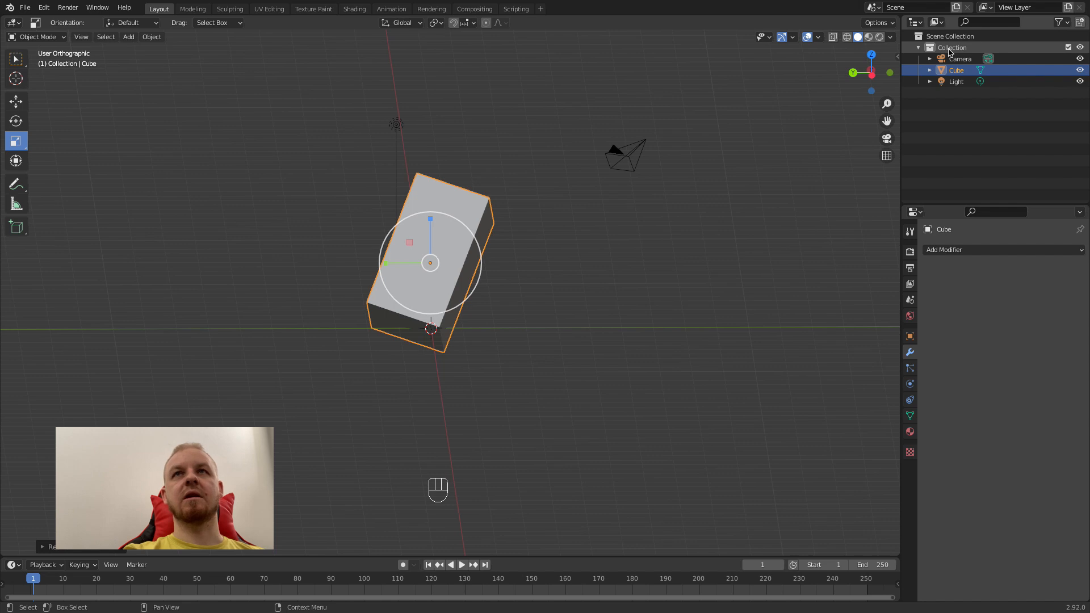
pyautogui.click(1080, 48)
pyautogui.click(1080, 48)
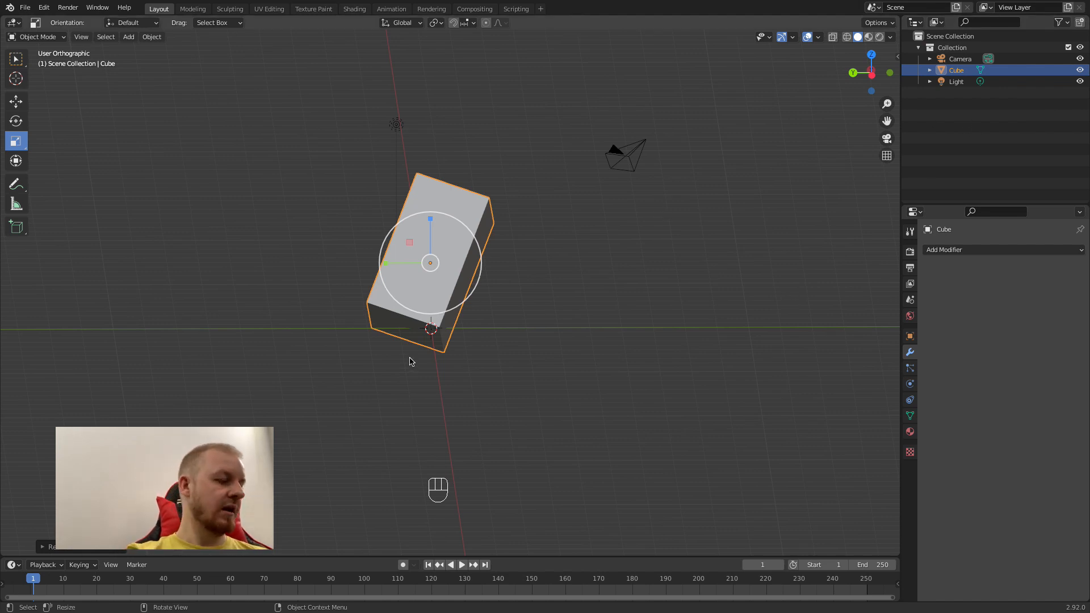
# Duplicate the stretched cube three times, placing each copy beside the previous one to form a row of four.
pyautogui.hotkey('shift', 'd')
pyautogui.click(562, 365)
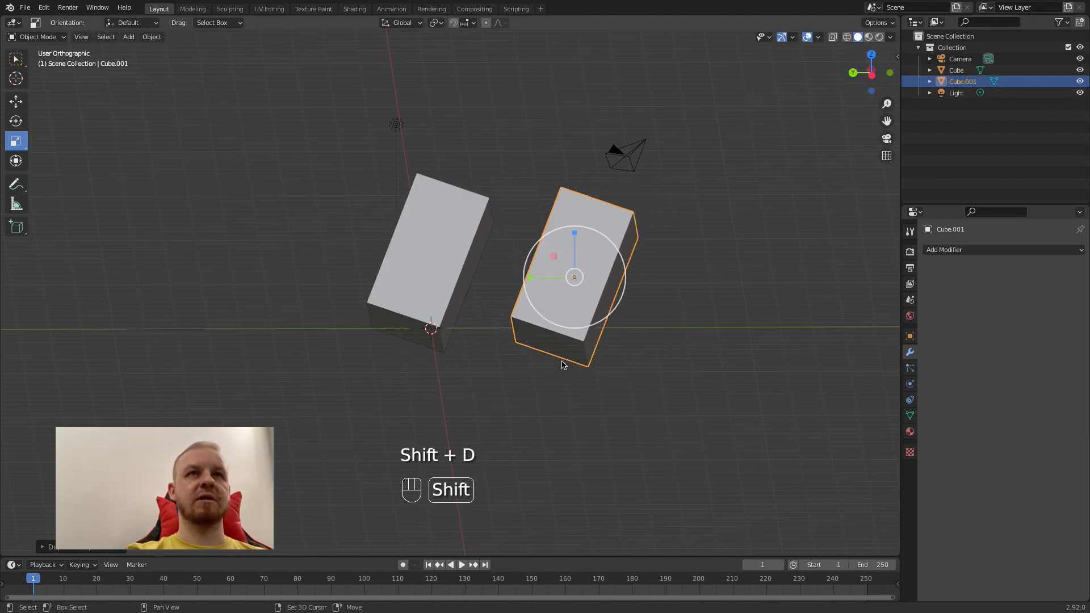
pyautogui.hotkey('shift', 'd')
pyautogui.click(679, 366)
pyautogui.hotkey('shift', 'd')
pyautogui.click(806, 372)
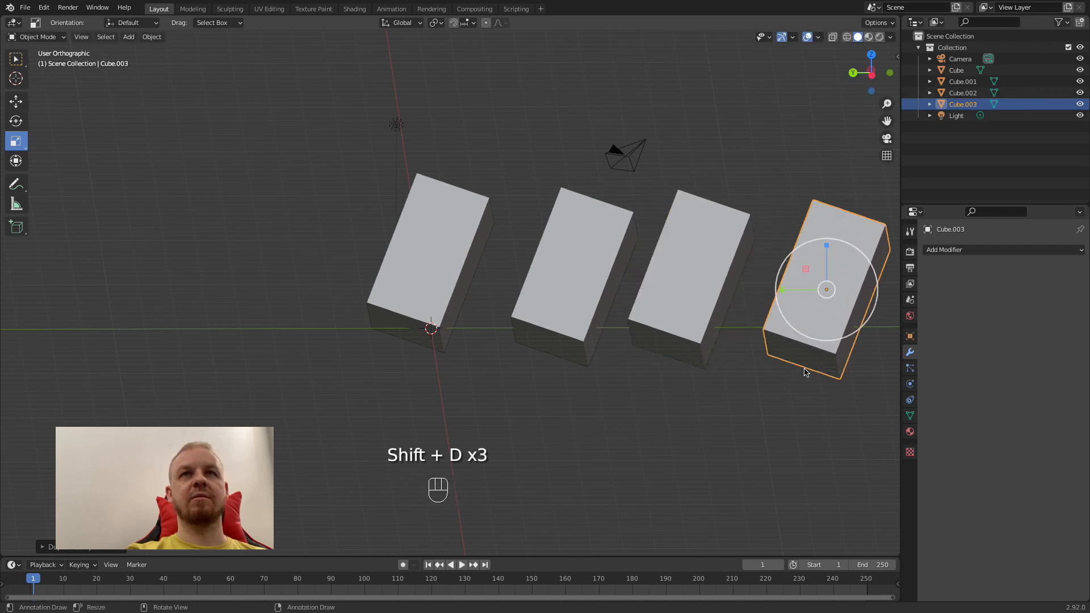
# Toggle the viewport visibility of the last duplicate, Cube.003, off and on again.
pyautogui.moveTo(707, 292); pyautogui.dragTo(653, 293, button='middle')
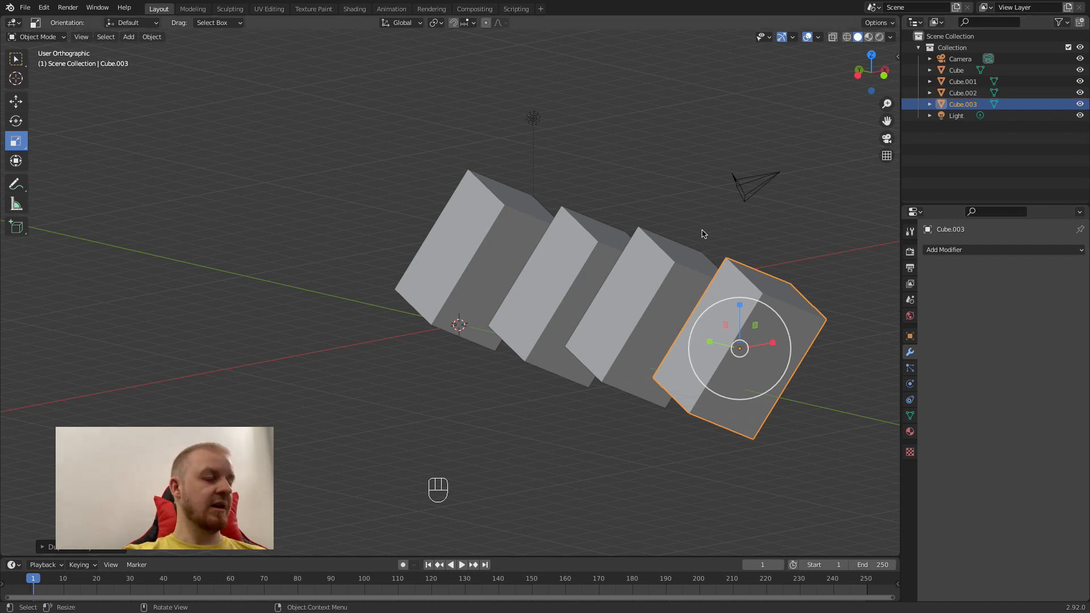
pyautogui.keyDown('shift'); pyautogui.moveTo(705, 231); pyautogui.dragTo(513, 263, button='middle'); pyautogui.keyUp('shift')
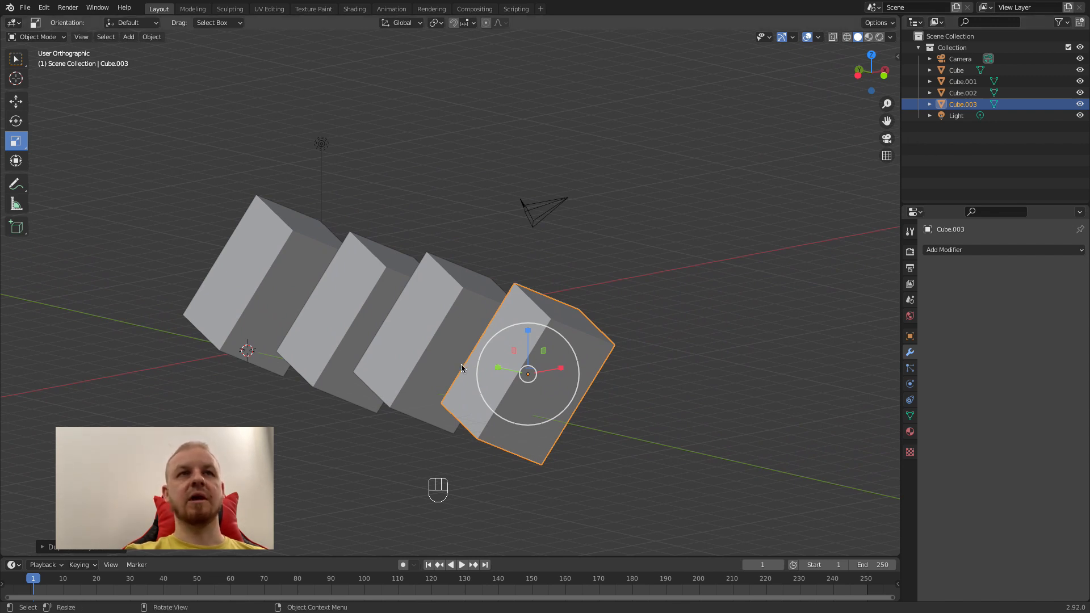
pyautogui.moveTo(457, 357)
pyautogui.mouseDown(button='middle')
pyautogui.moveTo(402, 361)
pyautogui.moveTo(465, 362)
pyautogui.mouseUp(button='middle')
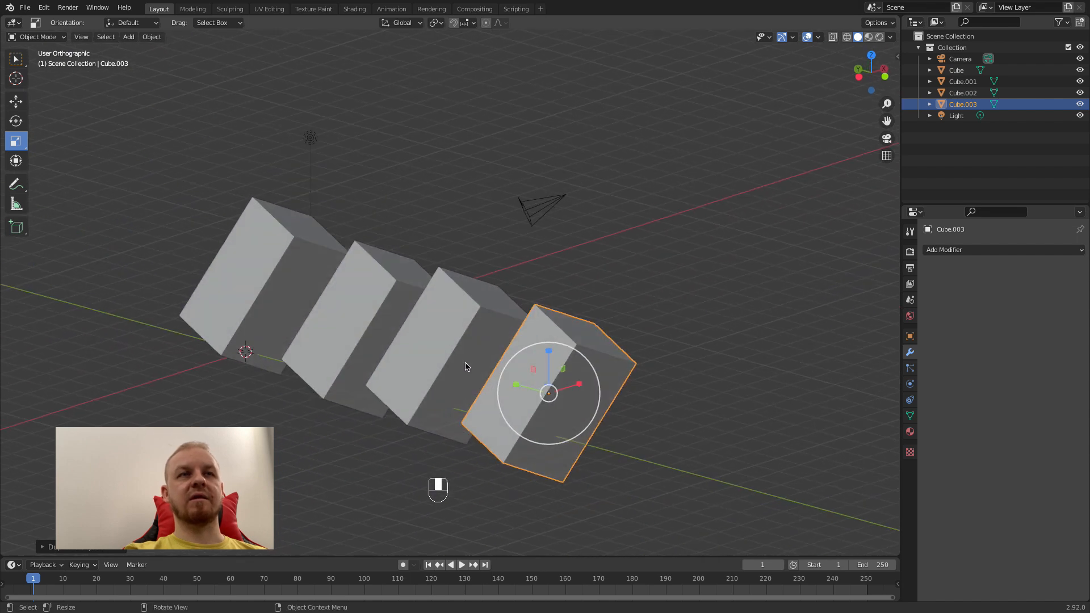
pyautogui.scroll(1, 457, 350)
pyautogui.scroll(-5, 456, 352)
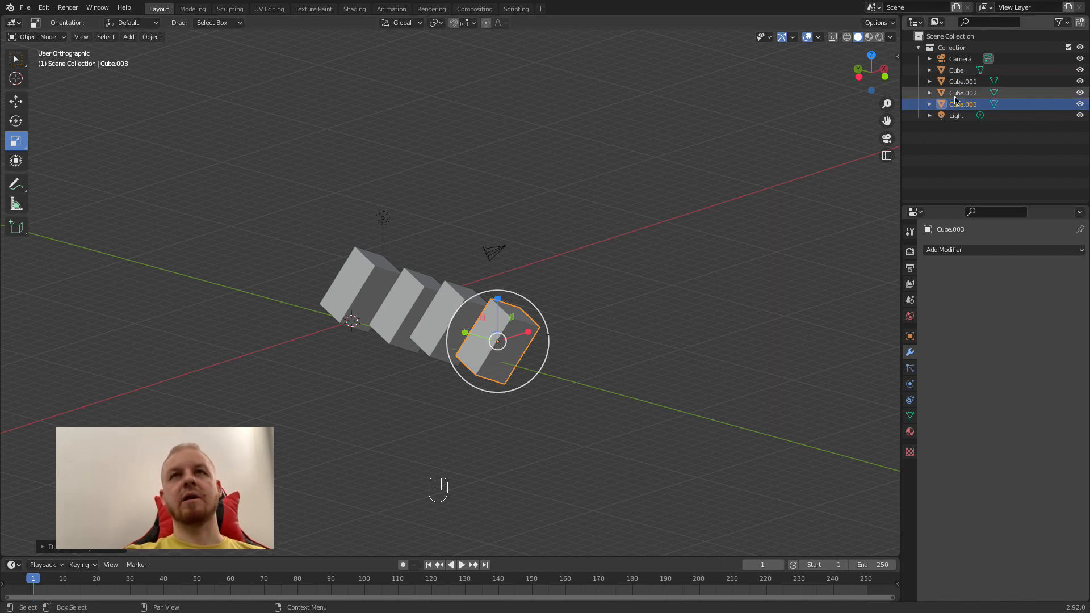
pyautogui.click(1080, 104)
pyautogui.click(1080, 104)
pyautogui.click(1080, 105)
pyautogui.click(1080, 105)
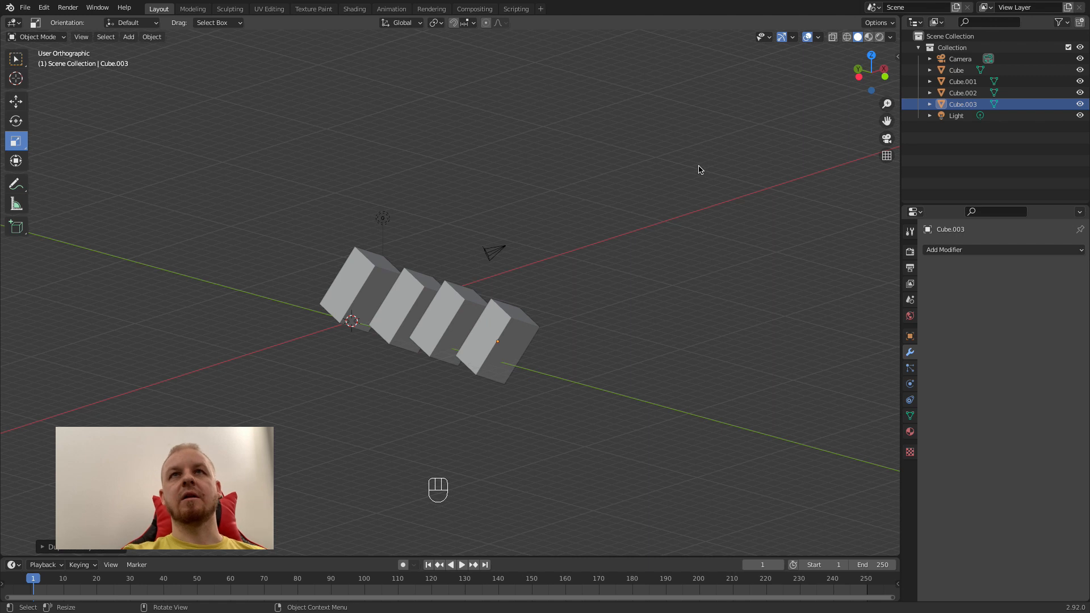
# Look over the tool, render, output, view layer, scene and world properties, finishing on the render settings.
pyautogui.moveTo(560, 317); pyautogui.dragTo(535, 324, button='middle')
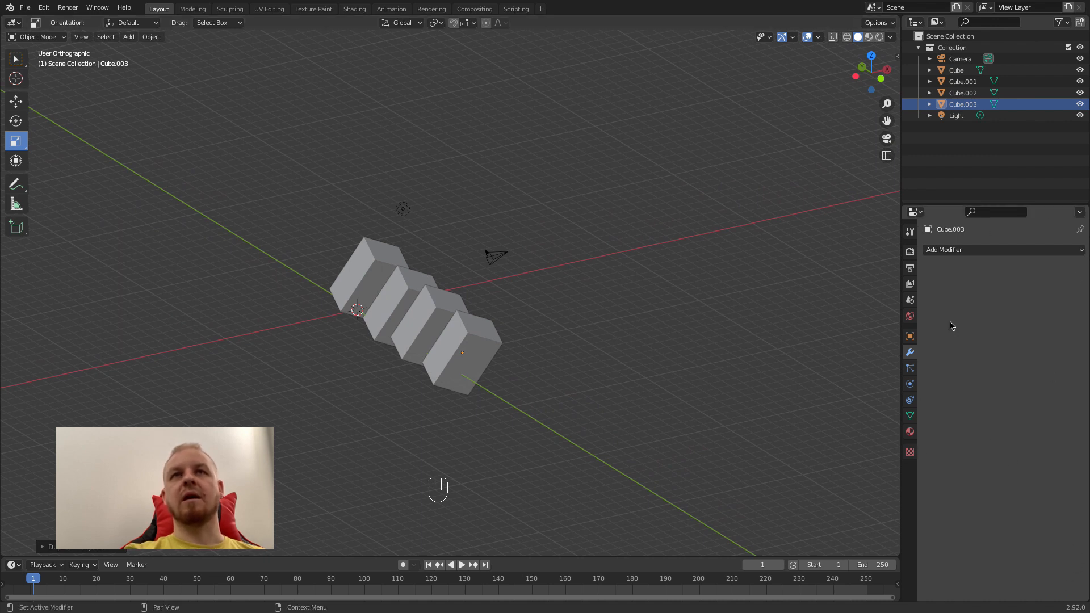
pyautogui.click(910, 232)
pyautogui.click(911, 251)
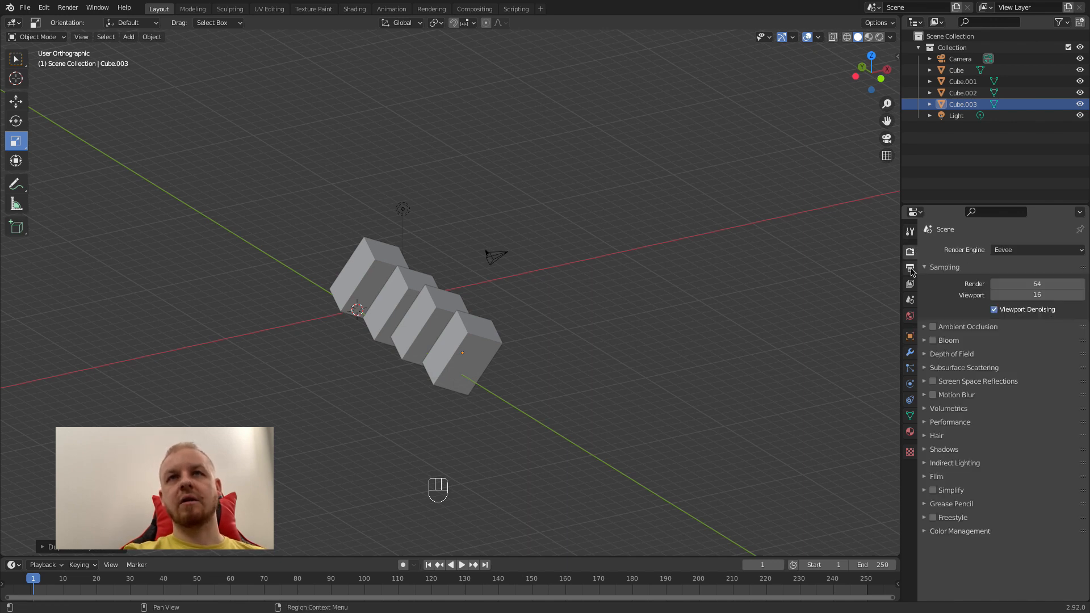
pyautogui.click(910, 268)
pyautogui.click(910, 283)
pyautogui.click(911, 299)
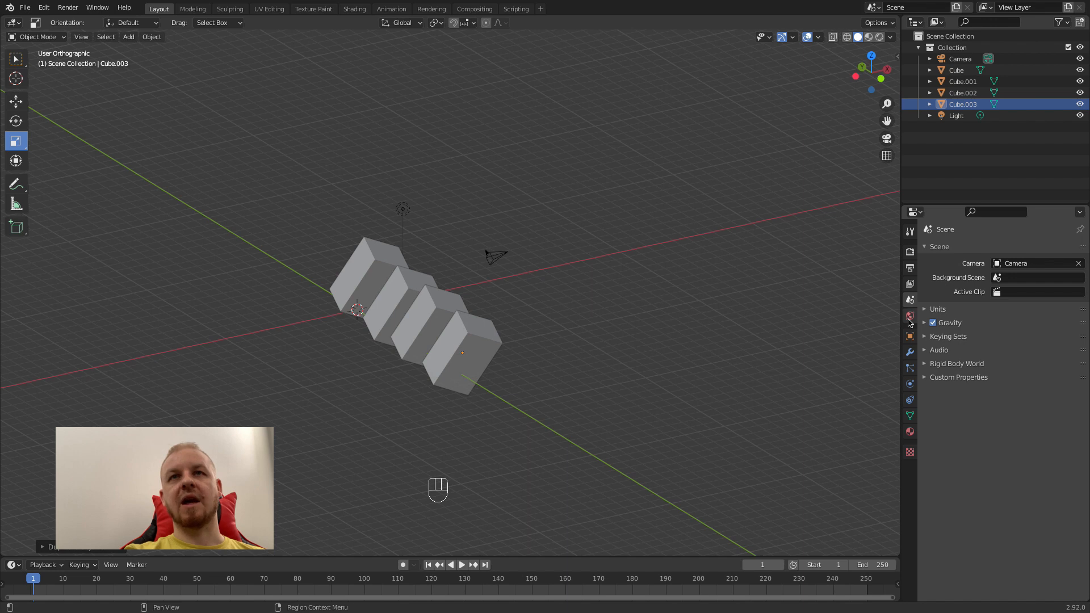
pyautogui.click(910, 315)
pyautogui.click(911, 233)
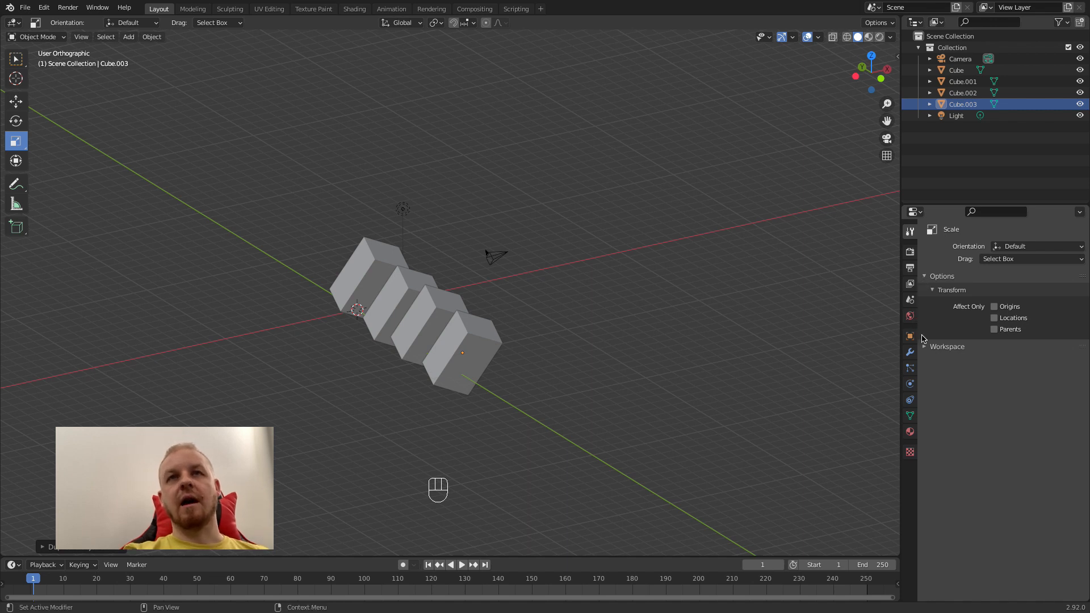
pyautogui.click(910, 316)
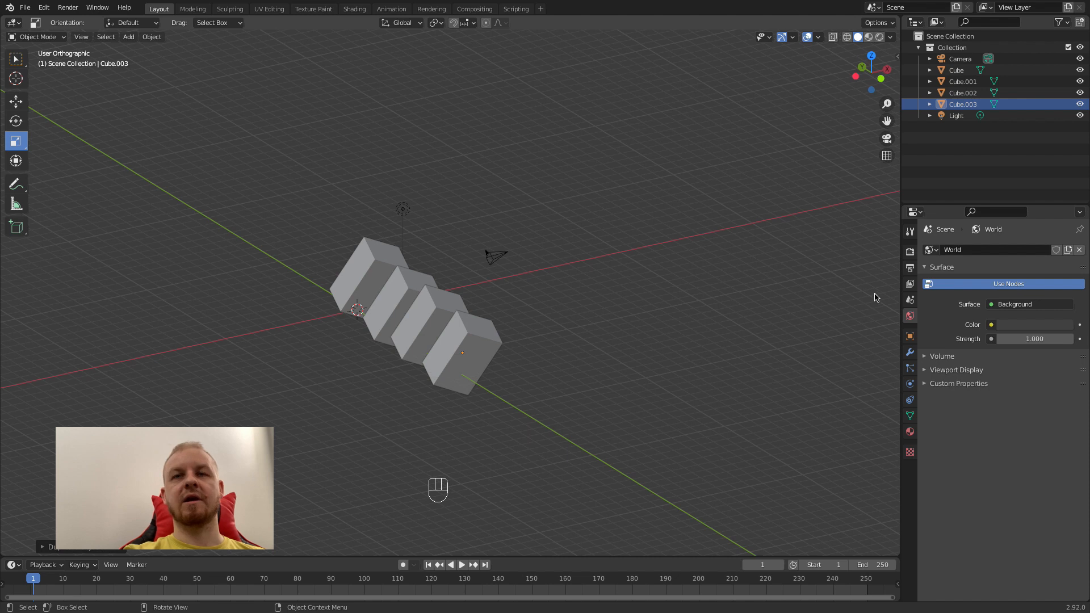
pyautogui.click(910, 232)
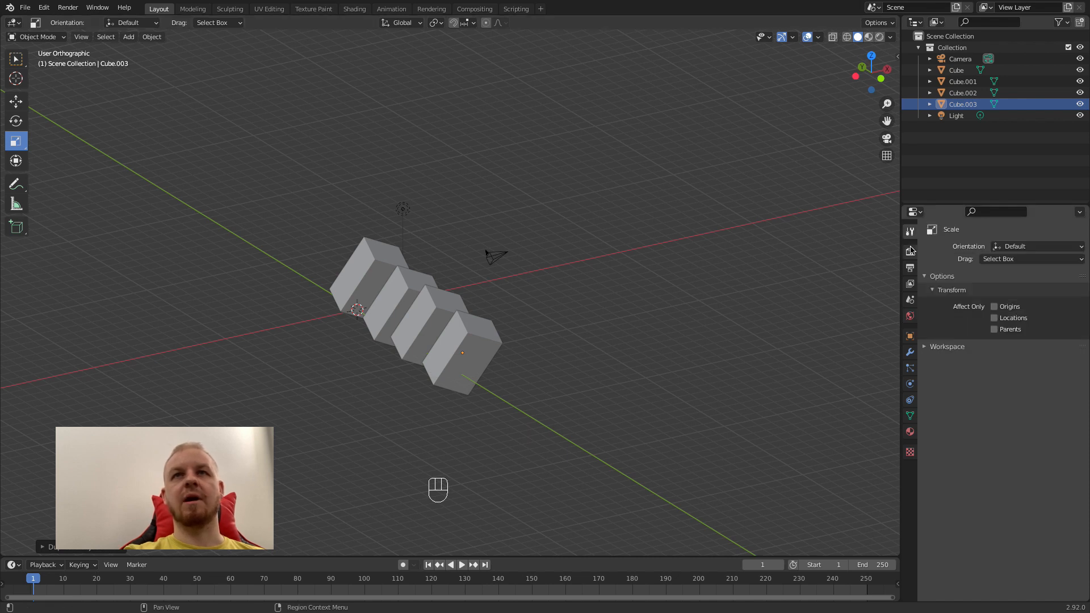
pyautogui.click(910, 251)
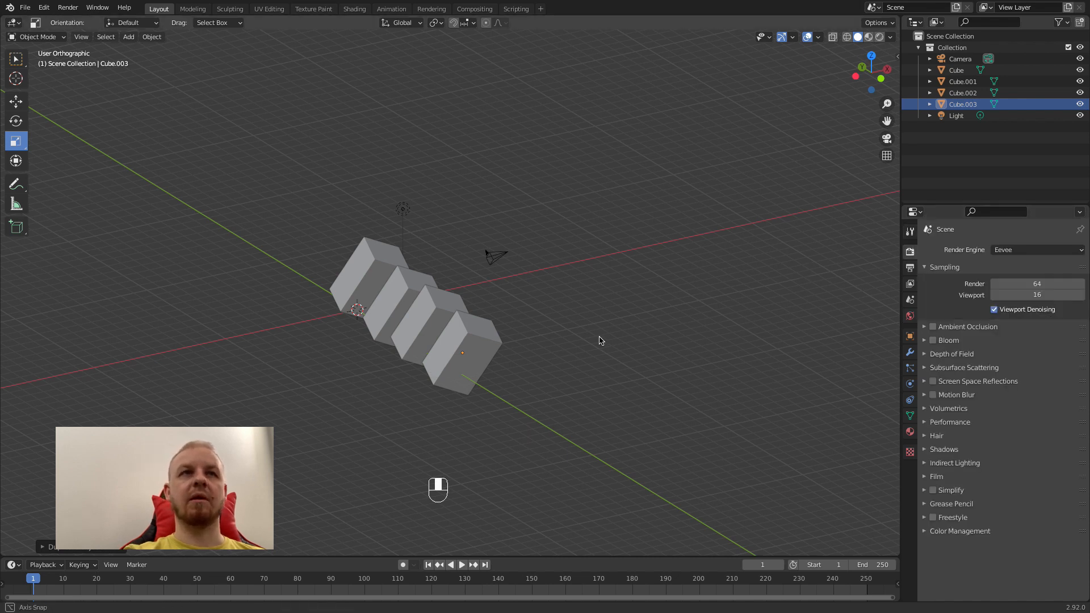
# Select the end cube, Cube.003, show its object properties and switch to the Select Box tool.
pyautogui.moveTo(653, 298); pyautogui.dragTo(559, 305, button='middle')
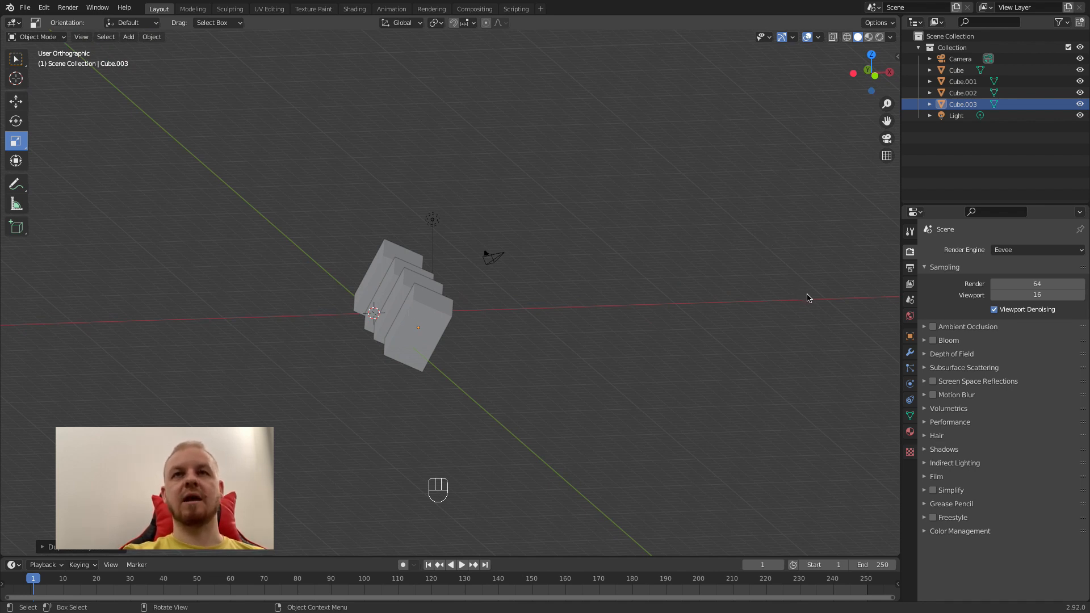
pyautogui.moveTo(522, 349)
pyautogui.mouseDown(button='middle')
pyautogui.moveTo(535, 357)
pyautogui.moveTo(523, 363)
pyautogui.mouseUp(button='middle')
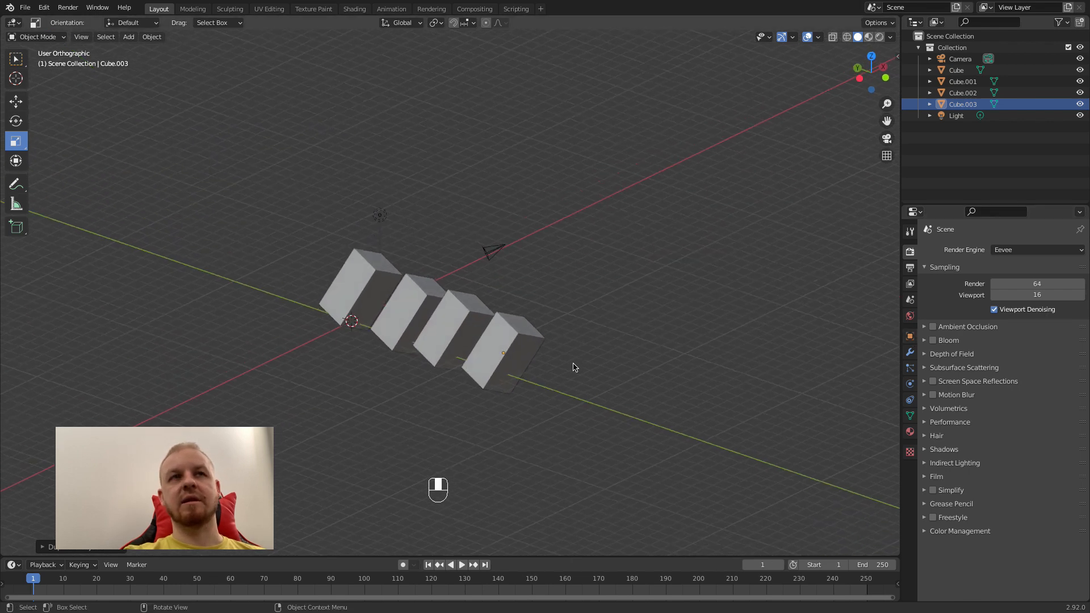
pyautogui.click(523, 341)
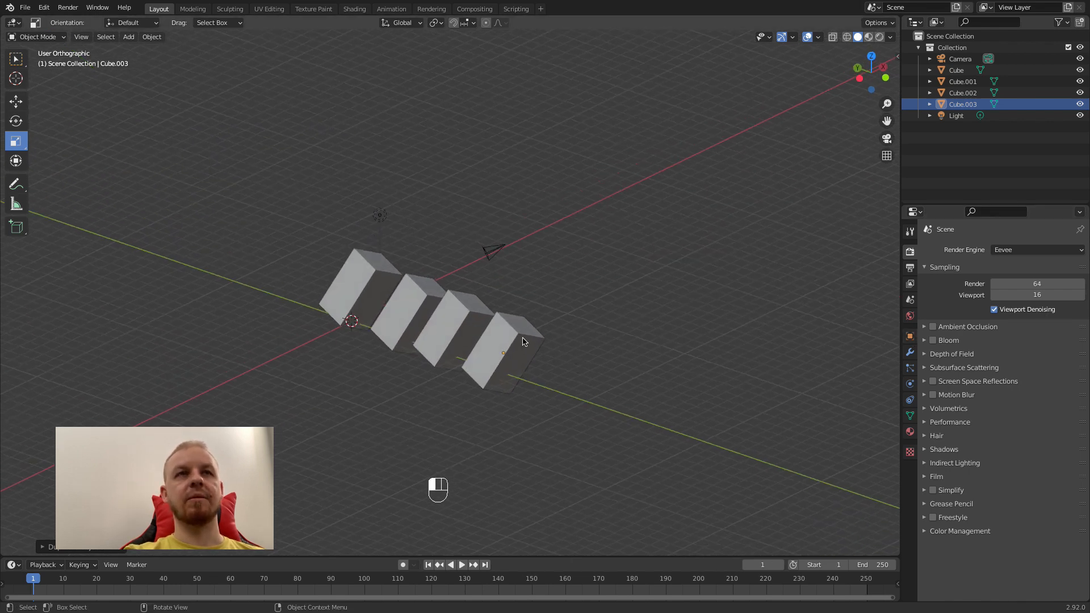
pyautogui.click(910, 337)
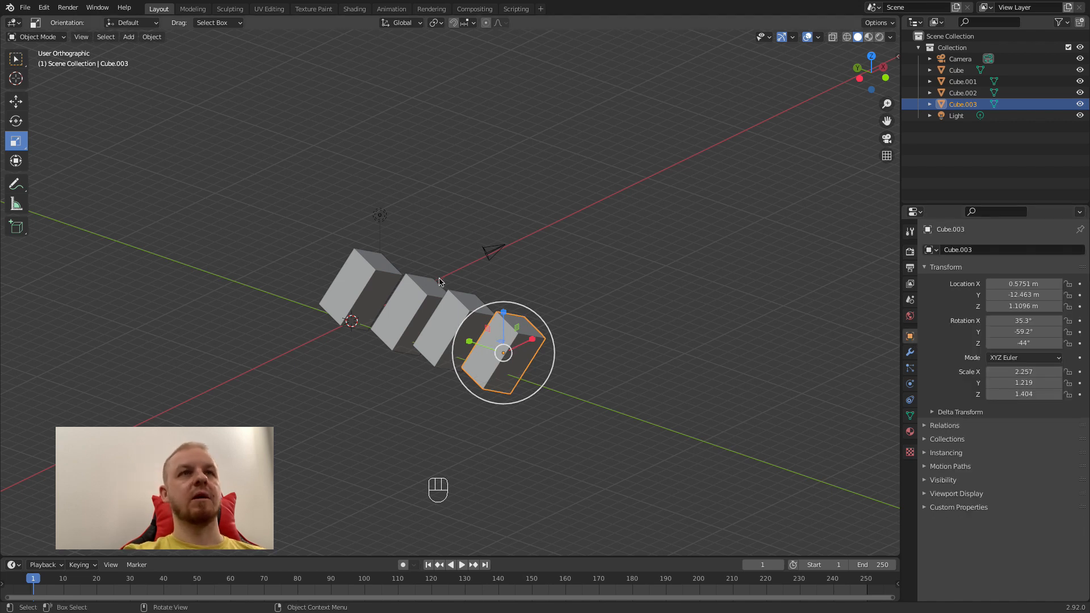
pyautogui.click(16, 58)
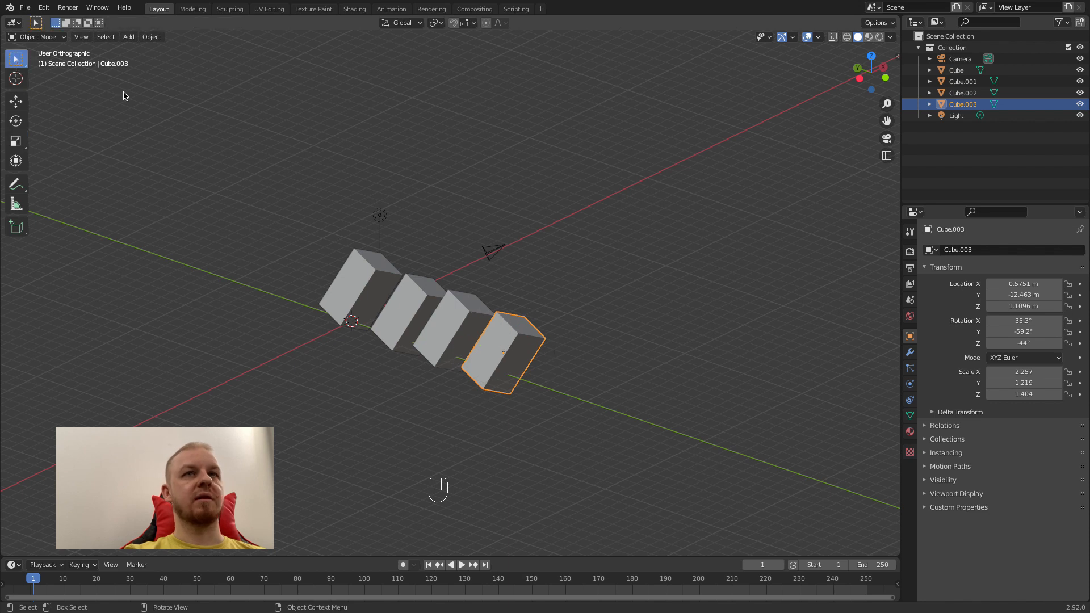
# Adjust Cube.003's transform to location 3.4651, -13.713, 0.68956 m, X rotation -24.3°, Z rotation -39.3° and Y scale 1.389.
pyautogui.scroll(3, 514, 372)
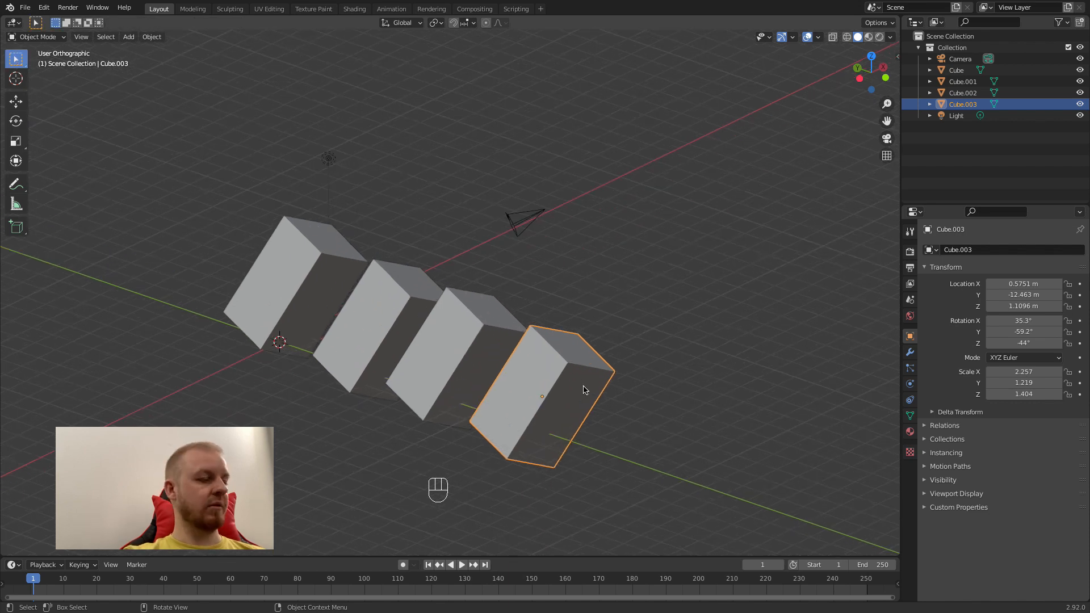
pyautogui.keyDown('shift'); pyautogui.moveTo(585, 391); pyautogui.dragTo(510, 312, button='middle'); pyautogui.keyUp('shift')
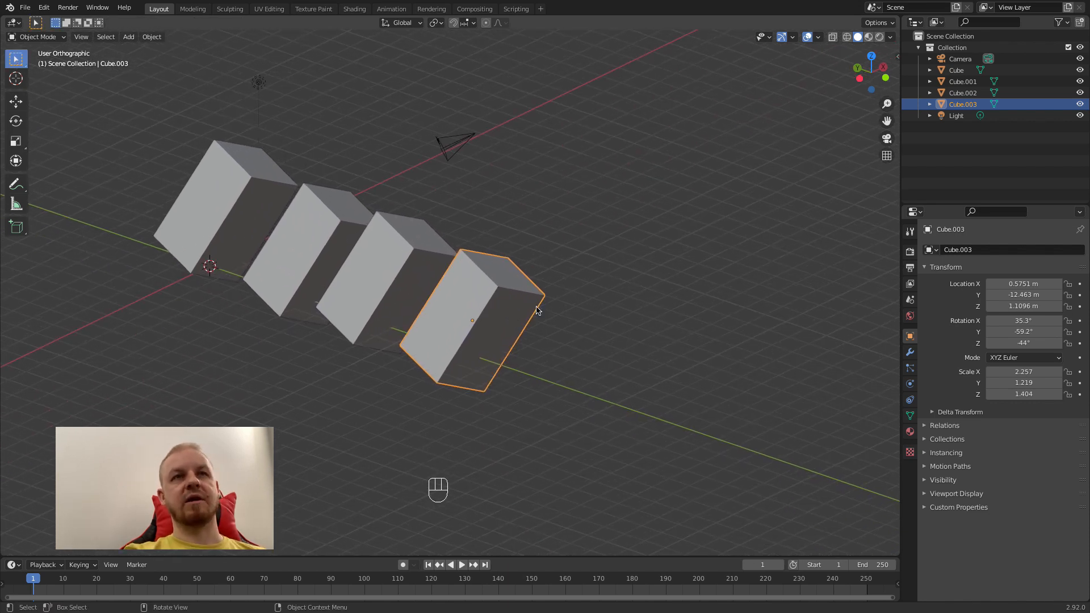
pyautogui.click(429, 250)
pyautogui.click(485, 268)
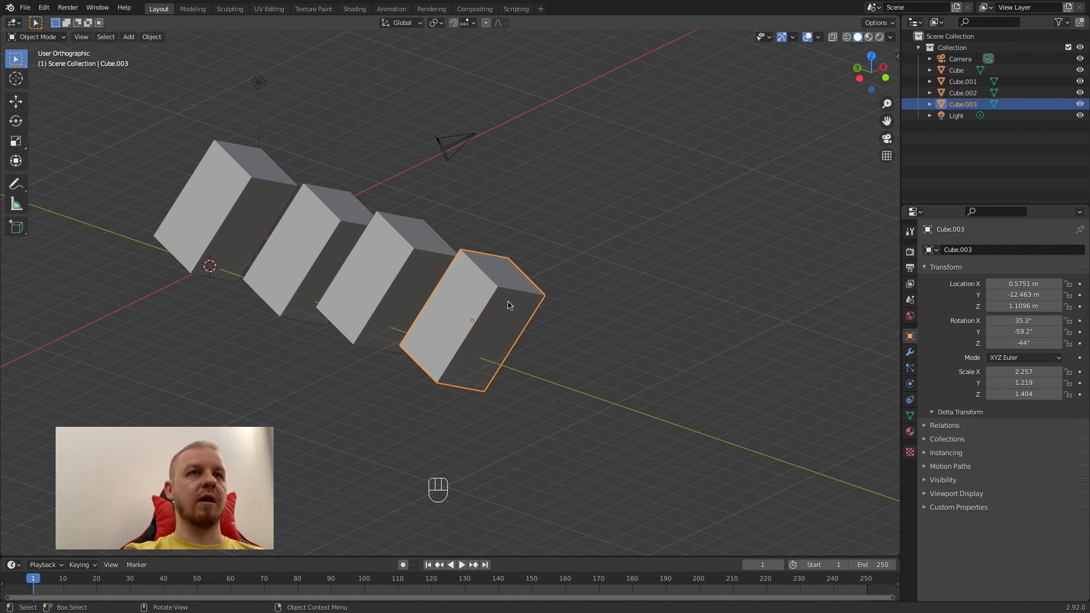
pyautogui.moveTo(512, 315)
pyautogui.mouseDown(button='middle')
pyautogui.moveTo(479, 318)
pyautogui.moveTo(400, 252)
pyautogui.moveTo(499, 311)
pyautogui.moveTo(520, 304)
pyautogui.mouseUp(button='middle')
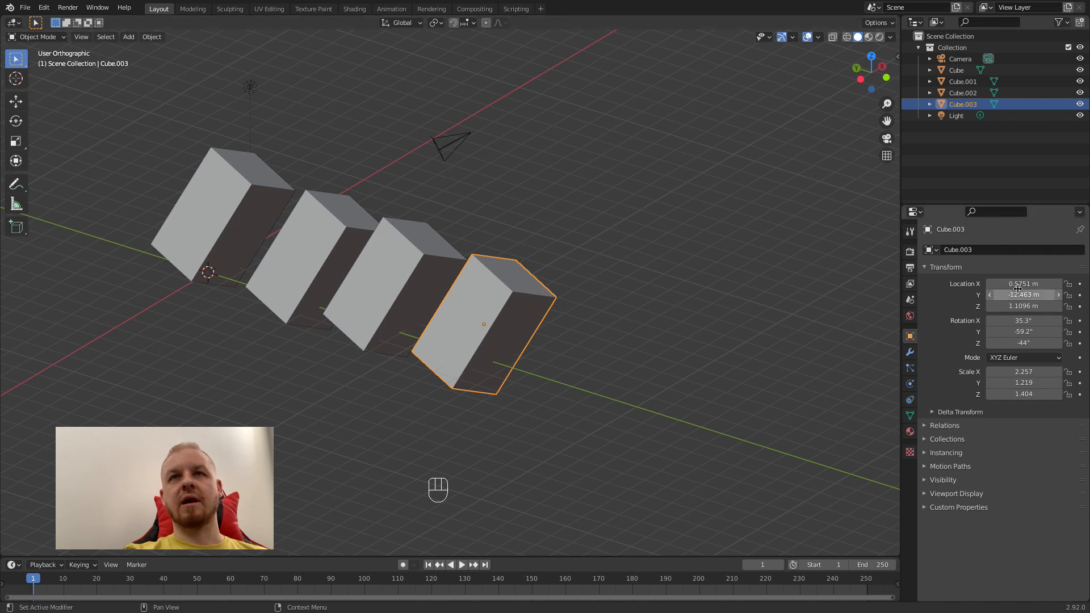
pyautogui.moveTo(1019, 283); pyautogui.dragTo(1039, 342)
pyautogui.moveTo(1024, 381); pyautogui.dragTo(1036, 382)
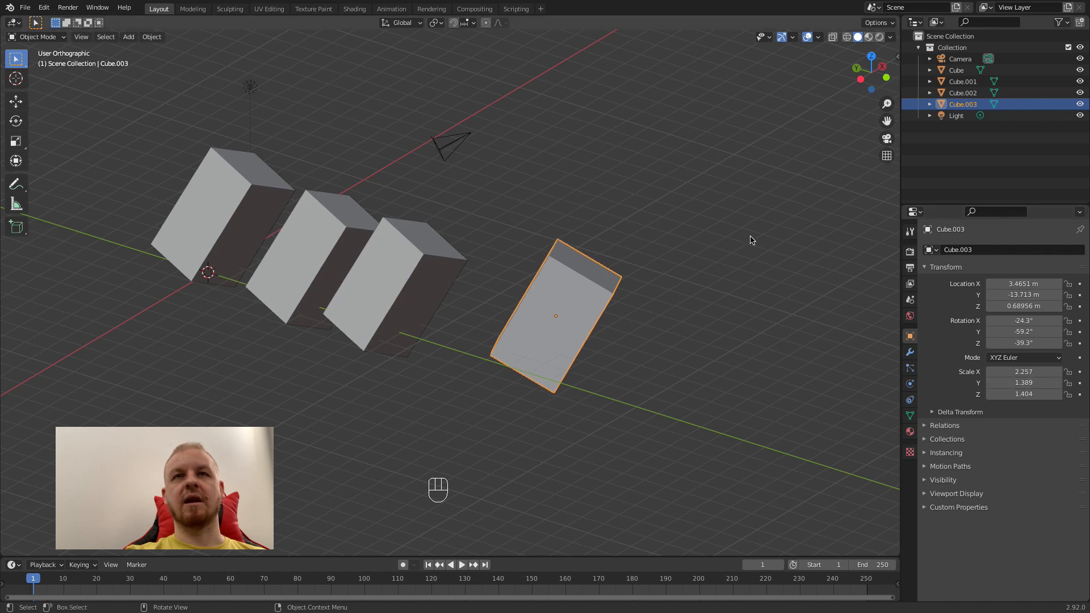
# Add a Subdivision Surface modifier to Cube.003 and raise its viewport level to 3.
pyautogui.click(910, 354)
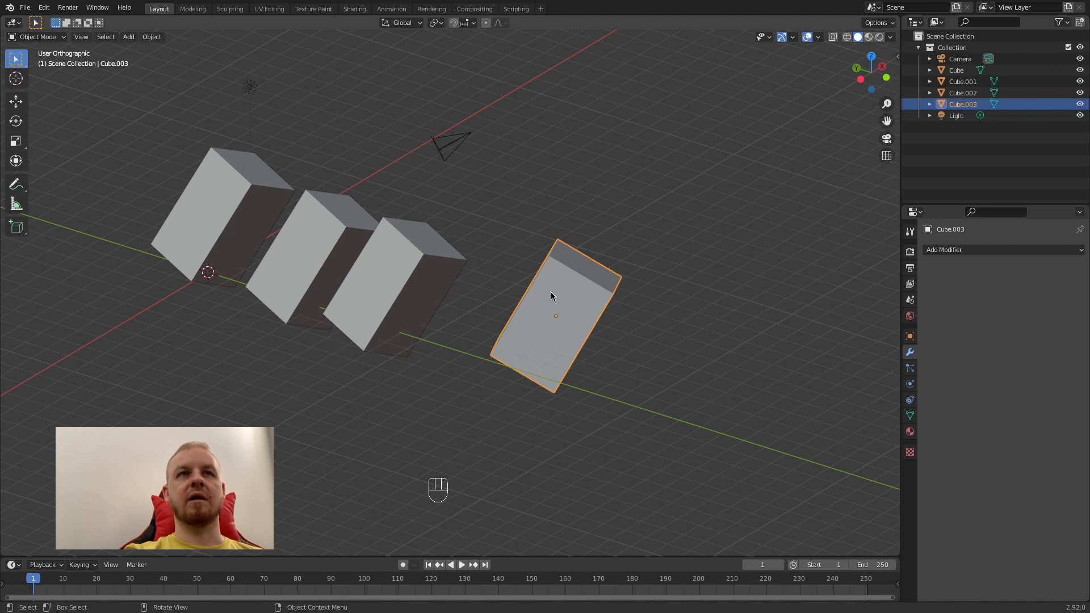
pyautogui.moveTo(551, 292); pyautogui.dragTo(604, 288, button='middle')
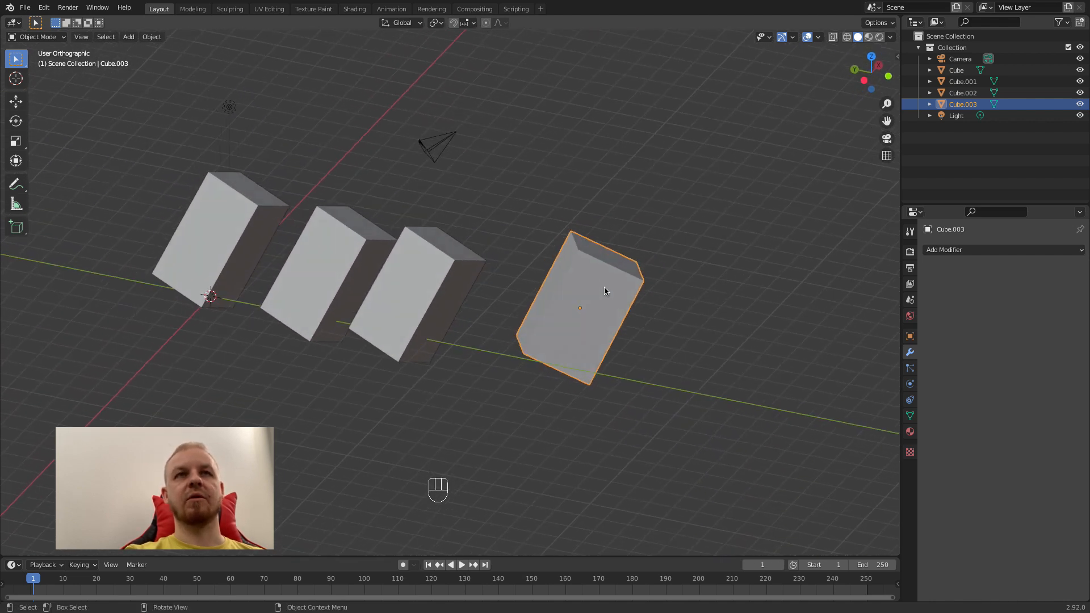
pyautogui.click(960, 252)
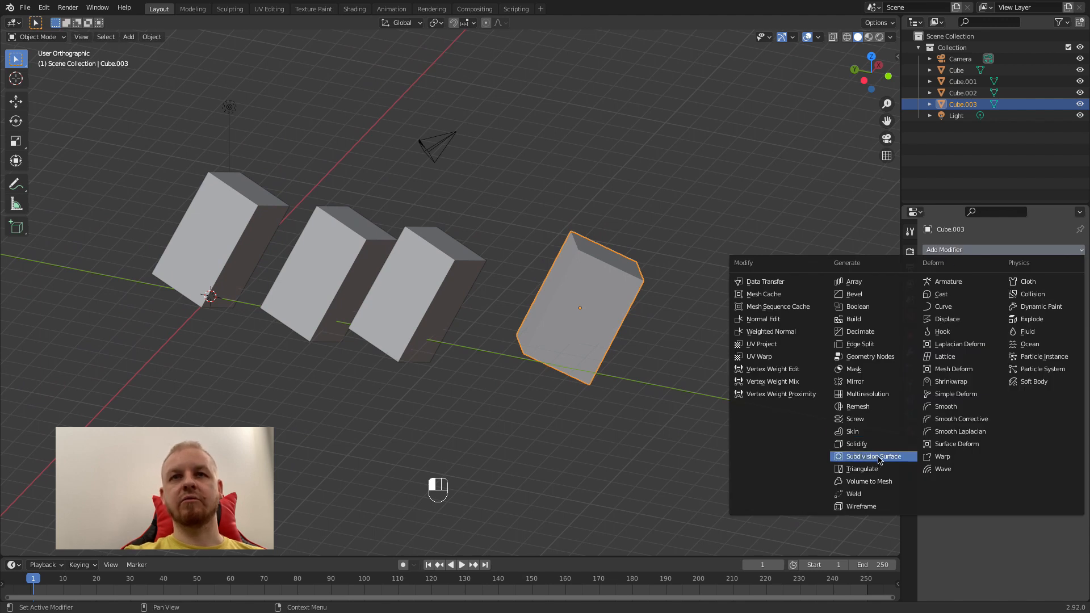
pyautogui.click(879, 457)
pyautogui.moveTo(638, 323); pyautogui.dragTo(590, 377, button='middle')
pyautogui.click(1069, 301)
pyautogui.click(1069, 300)
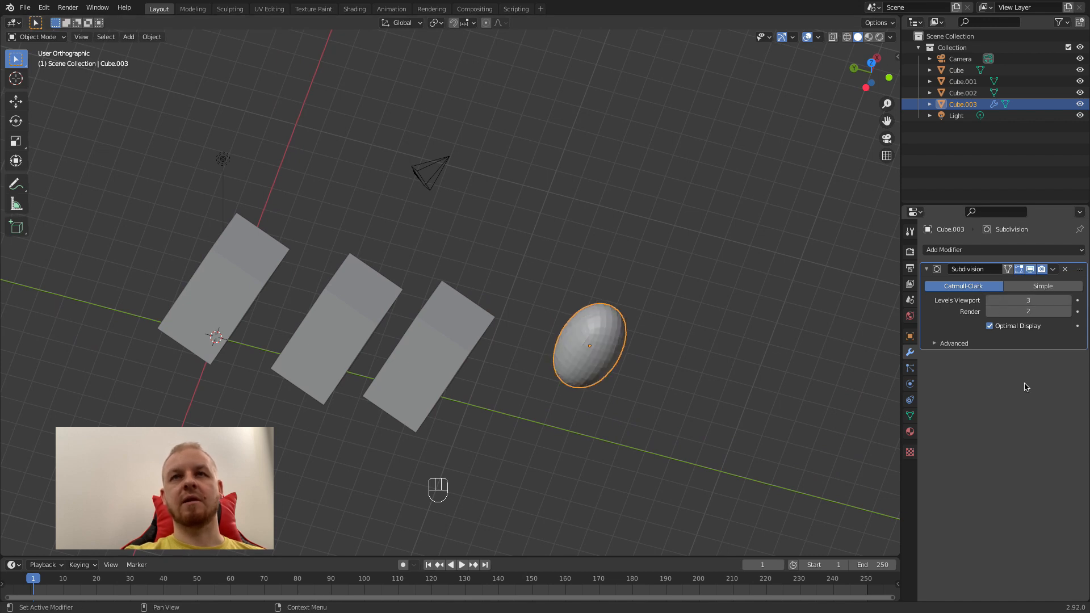
# Lower the Subdivision modifier's viewport level to 1.
pyautogui.moveTo(662, 435); pyautogui.dragTo(625, 337, button='middle')
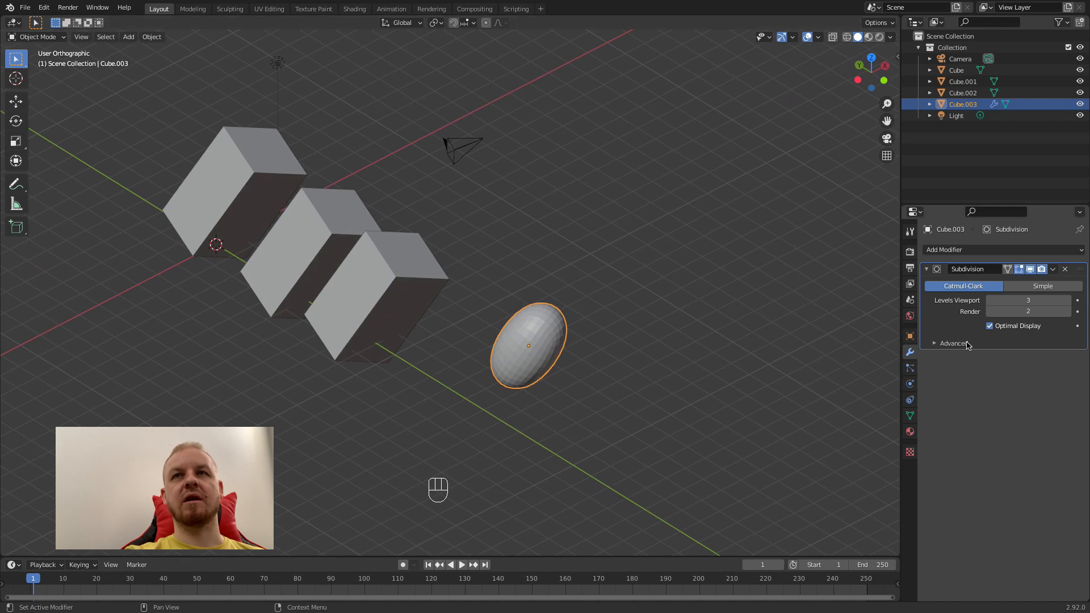
pyautogui.click(991, 300)
pyautogui.click(991, 300)
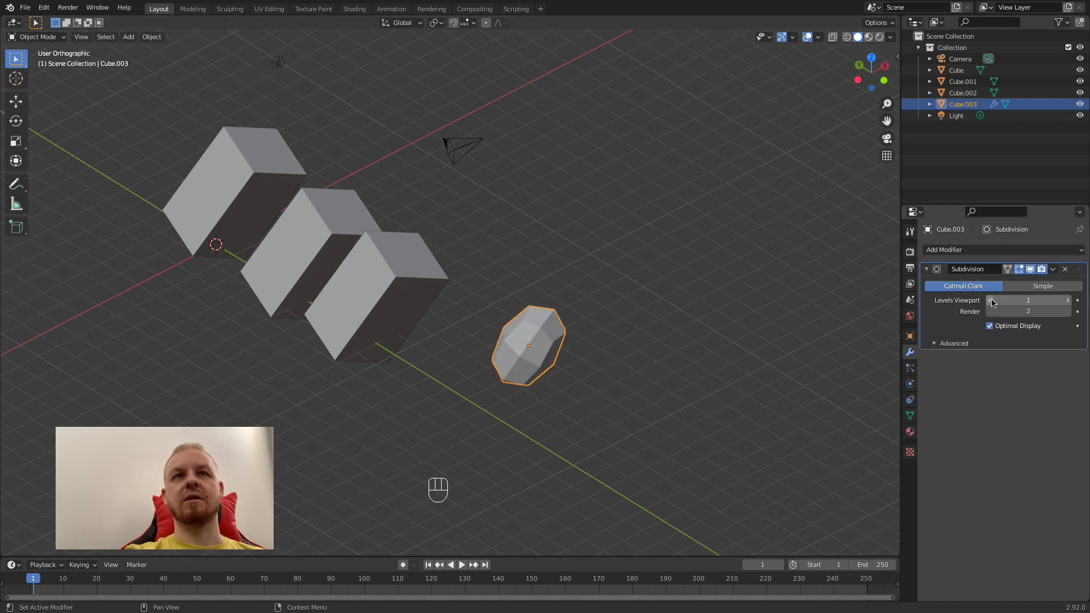
pyautogui.click(991, 300)
pyautogui.click(1068, 301)
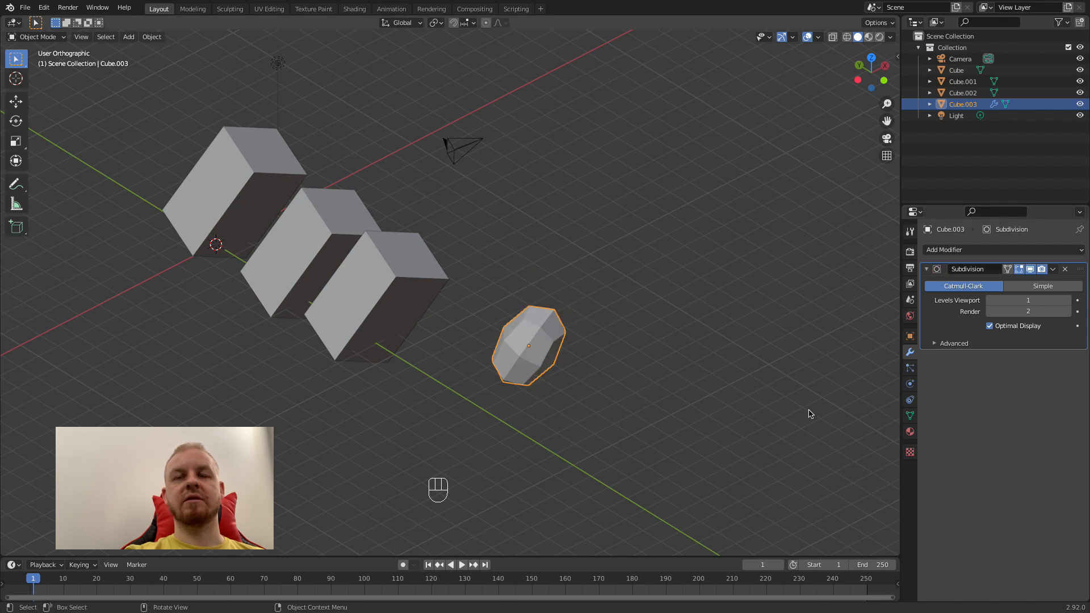
# Look over Cube.003's particle, physics and object constraint properties while viewing the object from different angles.
pyautogui.moveTo(606, 377); pyautogui.dragTo(600, 398, button='middle')
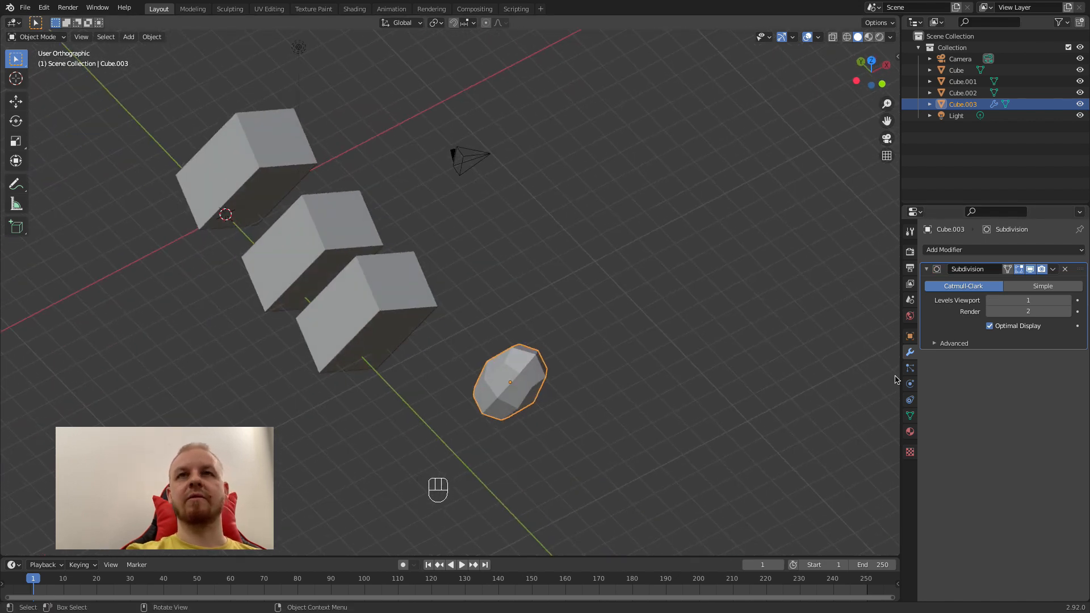
pyautogui.click(910, 369)
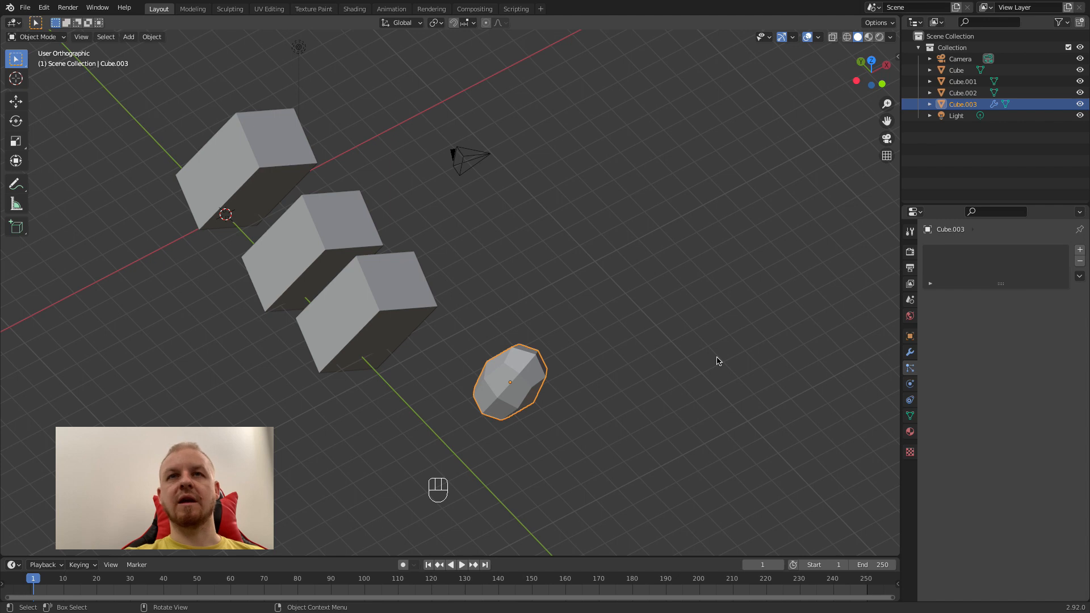
pyautogui.moveTo(488, 383); pyautogui.dragTo(500, 341, button='middle')
pyautogui.click(910, 384)
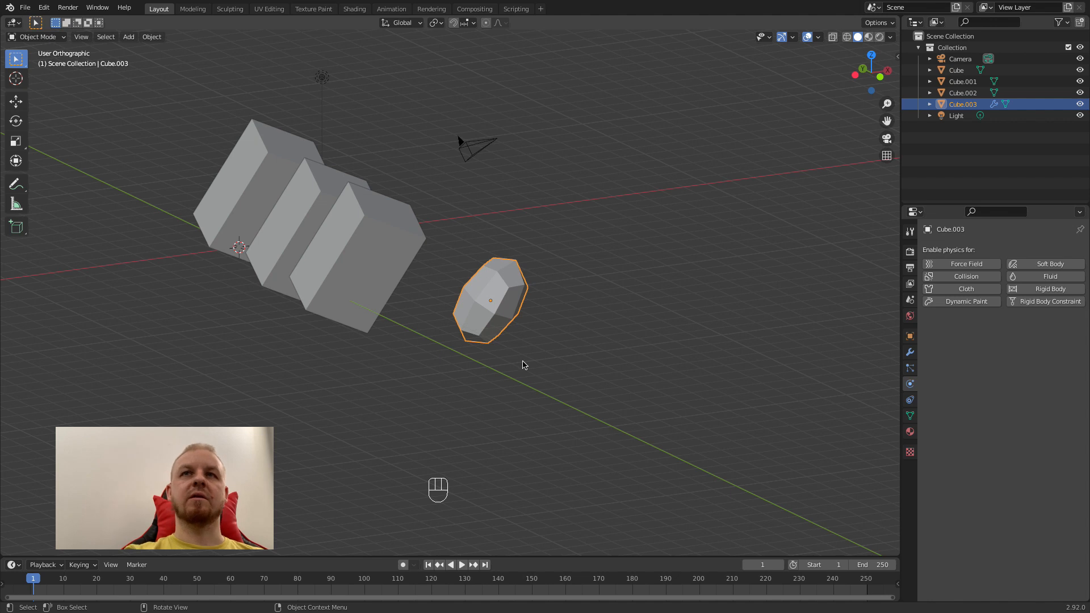
pyautogui.moveTo(525, 367); pyautogui.dragTo(534, 382, button='middle')
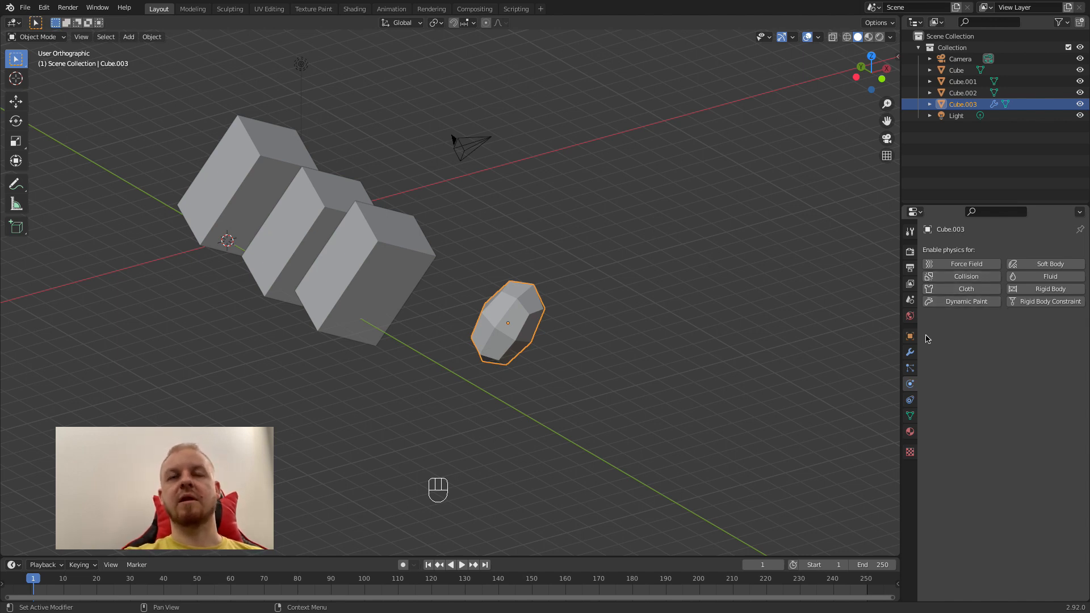
pyautogui.click(910, 401)
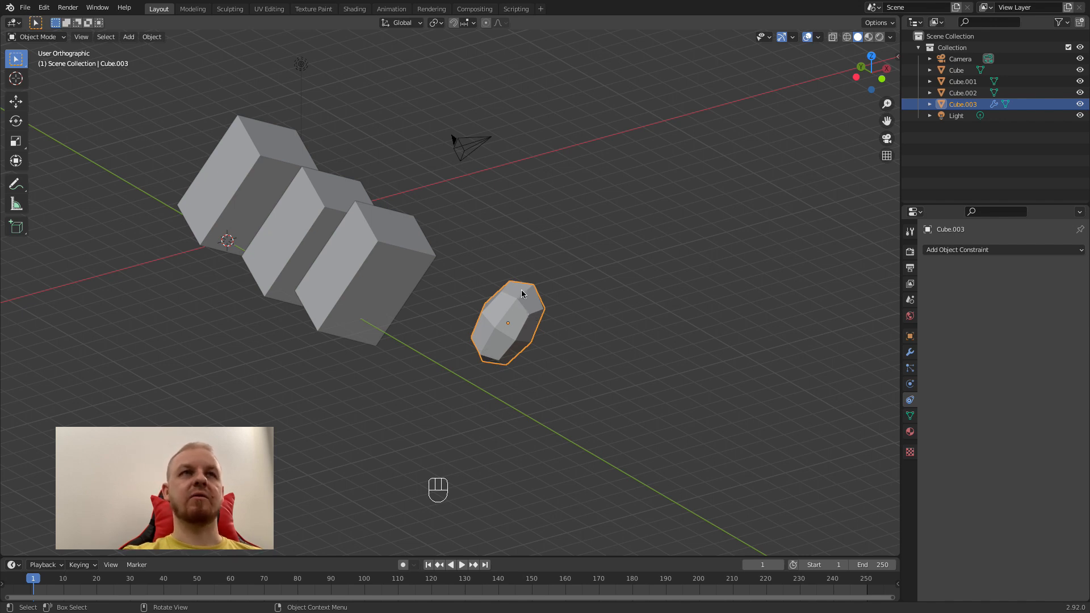
pyautogui.moveTo(522, 309); pyautogui.dragTo(572, 309, button='middle')
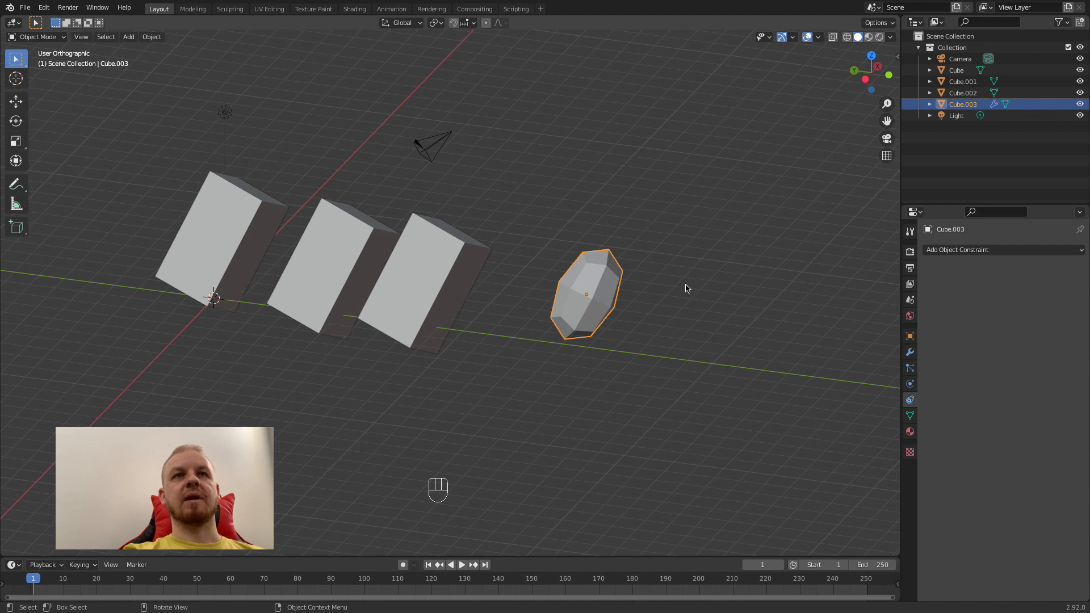
pyautogui.moveTo(687, 288); pyautogui.dragTo(647, 287, button='middle')
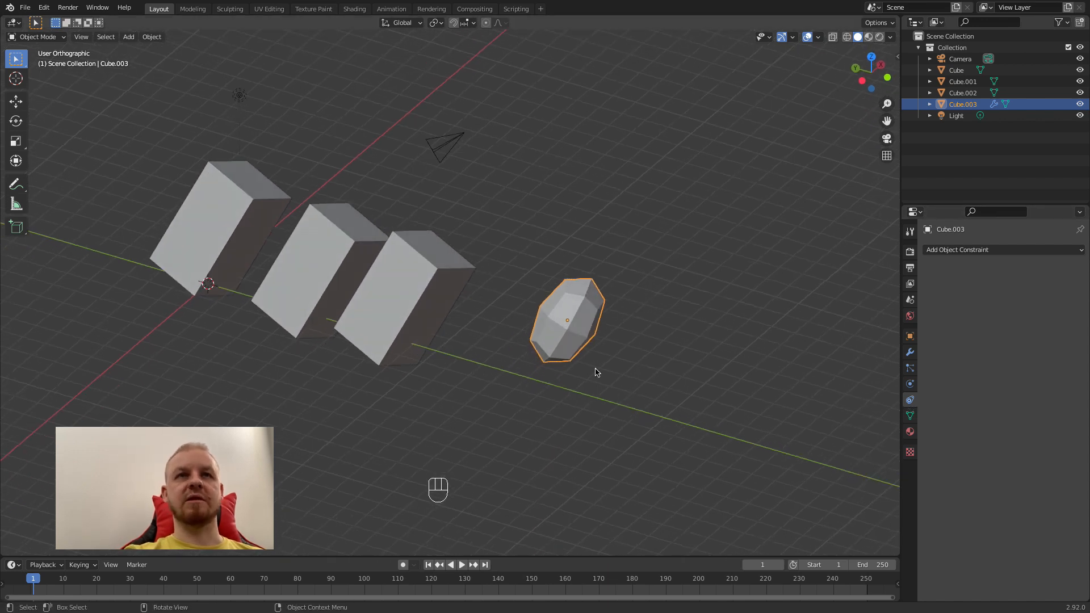
# Look over Cube.003's object data and material properties, finishing on the material settings.
pyautogui.click(910, 416)
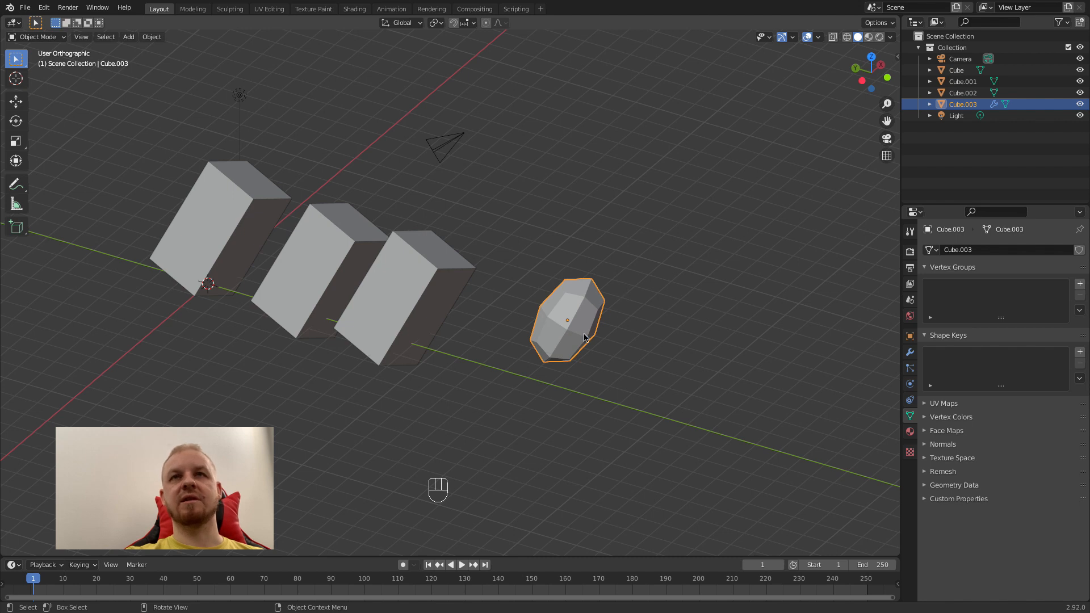
pyautogui.moveTo(585, 337); pyautogui.dragTo(603, 365, button='middle')
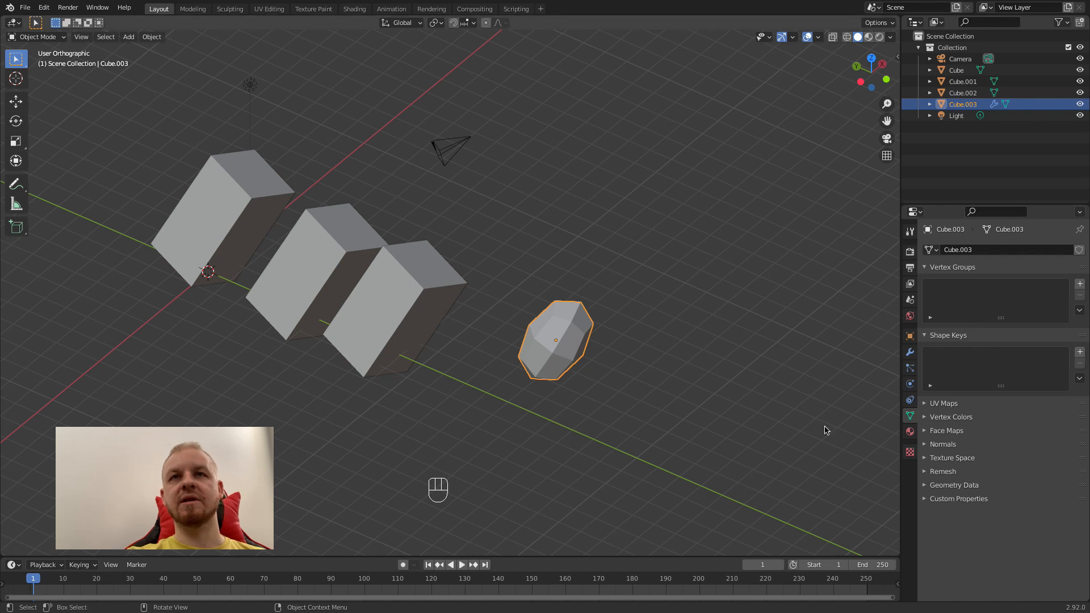
pyautogui.click(910, 434)
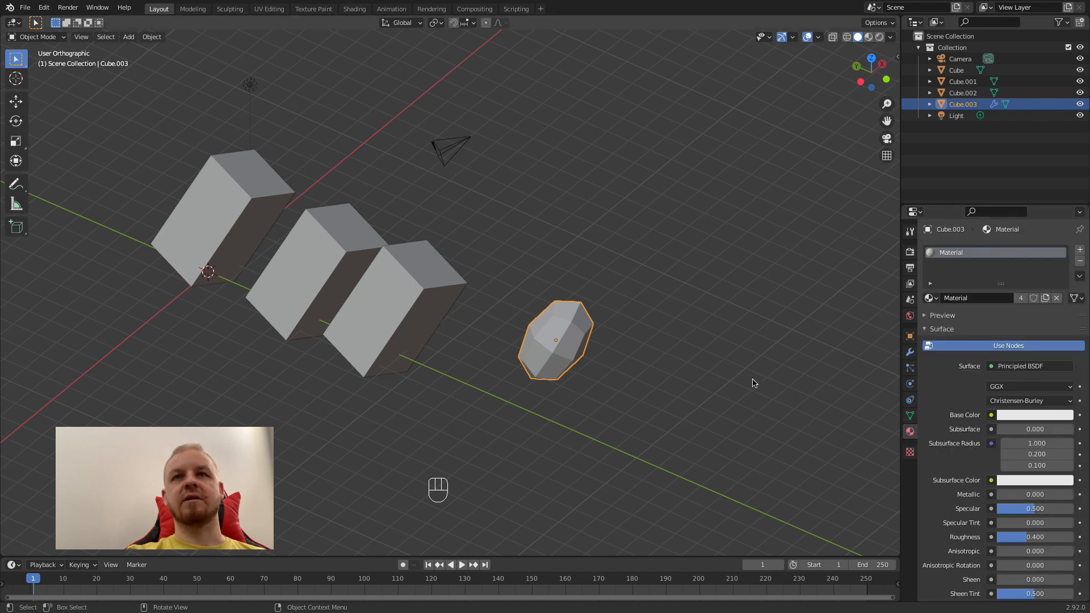
pyautogui.moveTo(572, 337); pyautogui.dragTo(499, 311, button='middle')
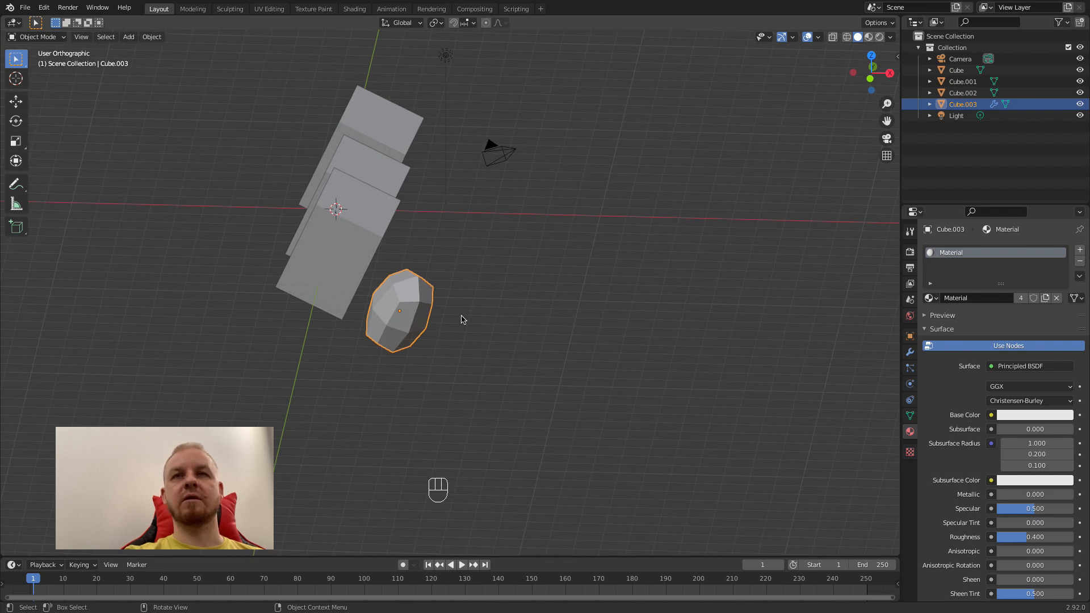
pyautogui.moveTo(450, 314); pyautogui.dragTo(477, 326, button='middle')
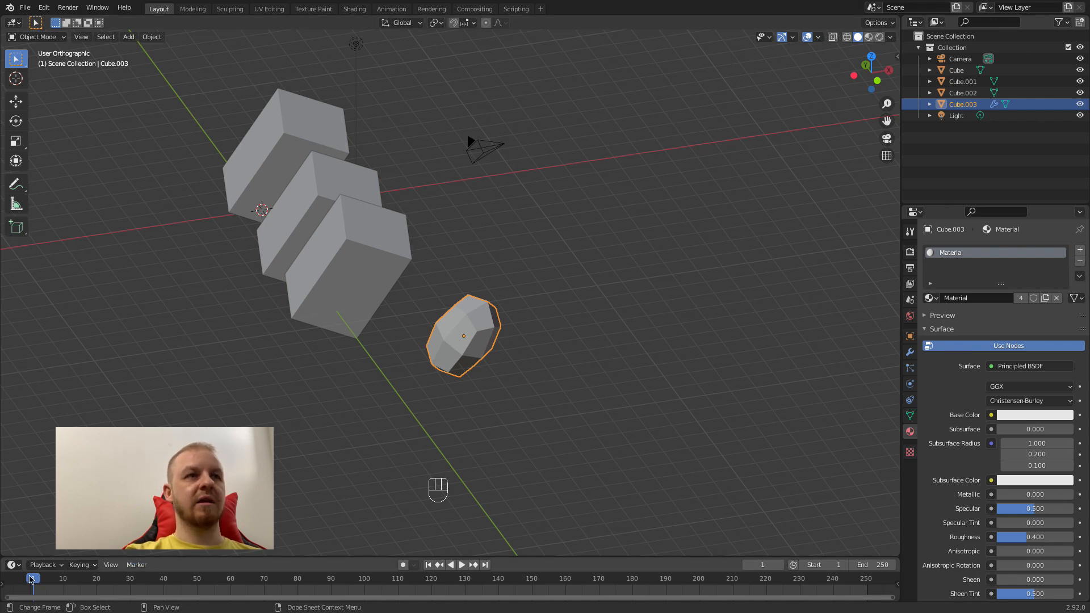
# Scrub the timeline to frame 102, go to frame 91 and return to the first frame.
pyautogui.moveTo(33, 580); pyautogui.dragTo(337, 583)
pyautogui.moveTo(145, 582); pyautogui.dragTo(370, 578)
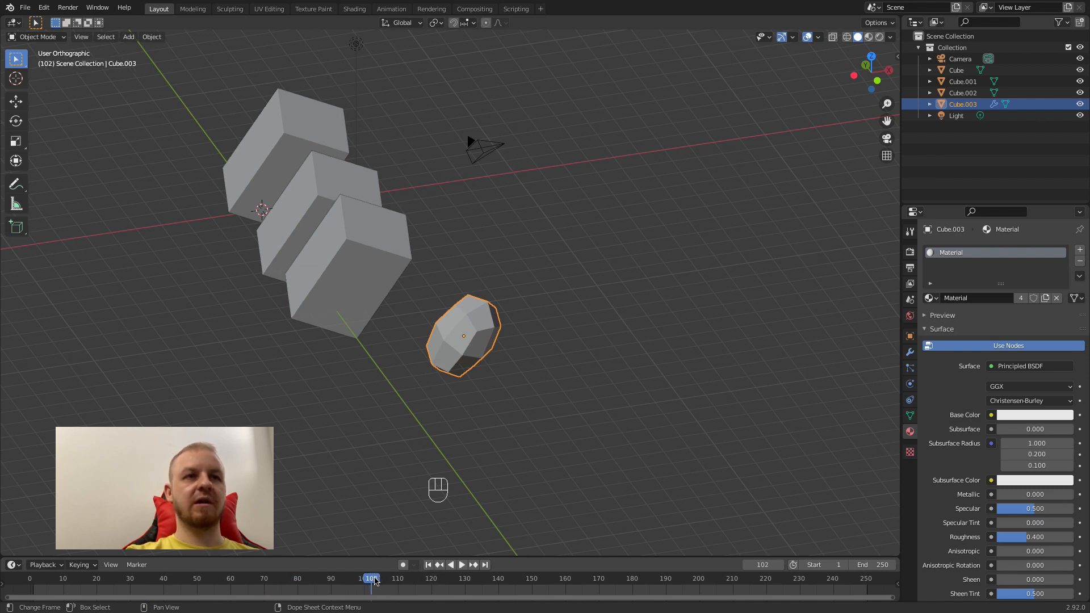
pyautogui.click(333, 579)
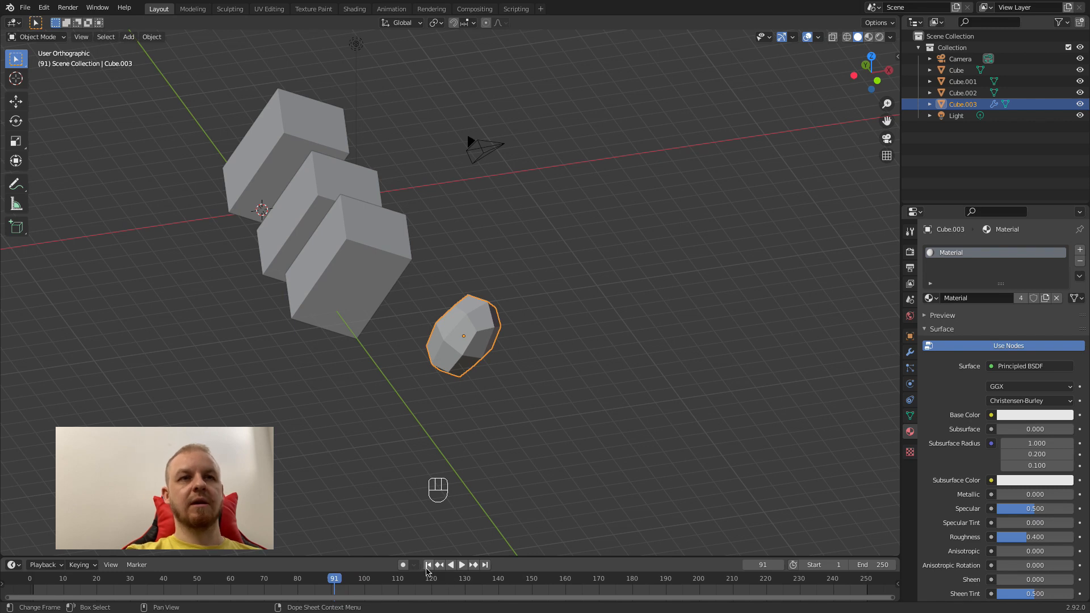
pyautogui.click(428, 565)
# Insert a keyframe for Cube.003 at frame 1.
pyautogui.moveTo(350, 480); pyautogui.dragTo(370, 397, button='middle')
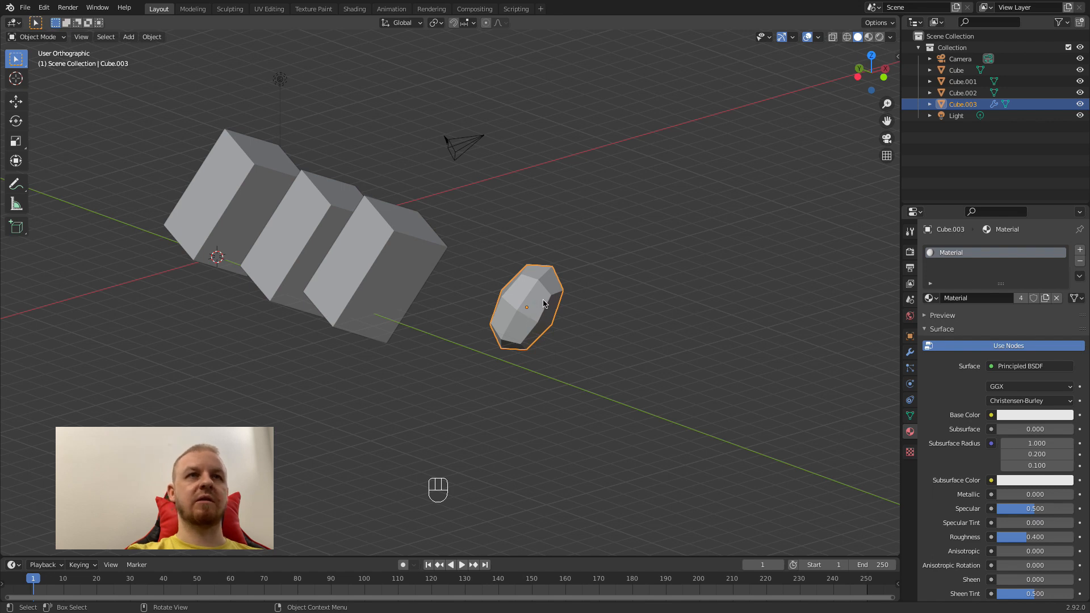
pyautogui.press('i')
pyautogui.click(543, 303)
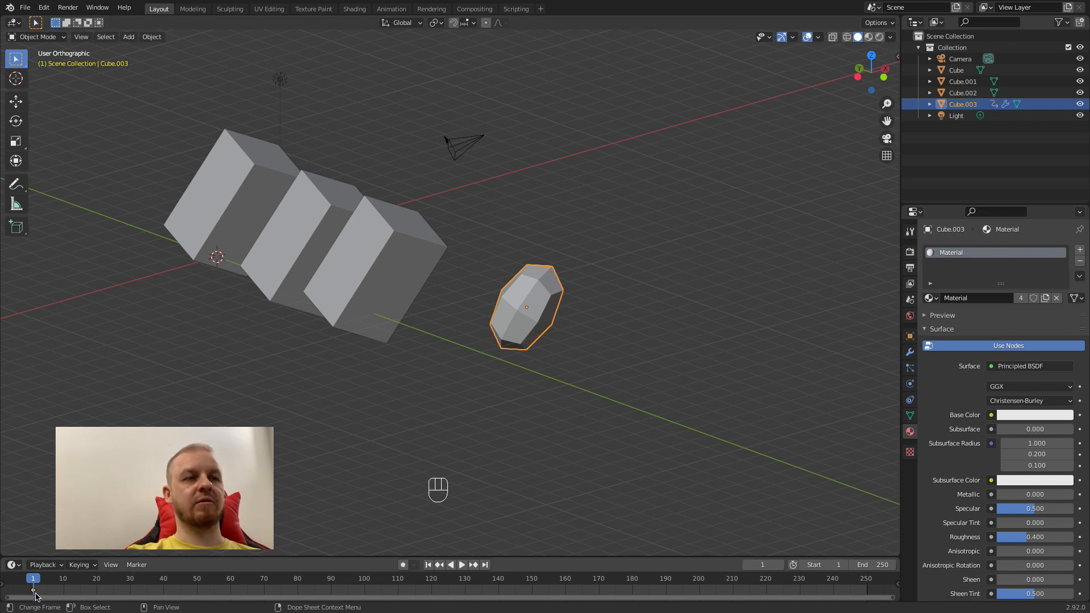
# At frame 94, move Cube.003 about 10.2 m farther away from the other cubes and insert a Location keyframe.
pyautogui.moveTo(34, 579); pyautogui.dragTo(268, 583)
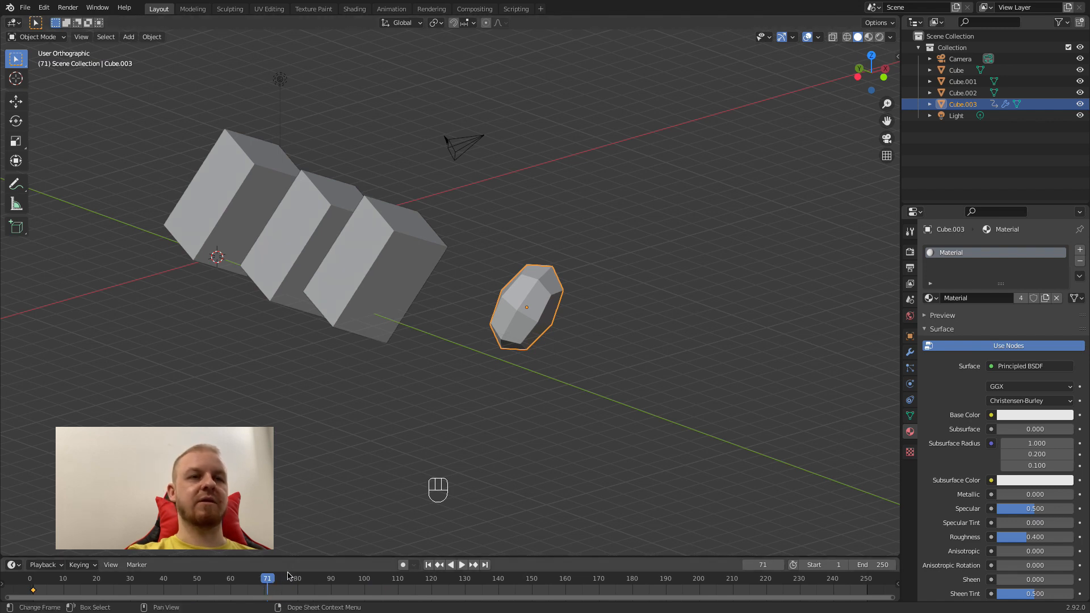
pyautogui.moveTo(270, 583); pyautogui.dragTo(345, 583)
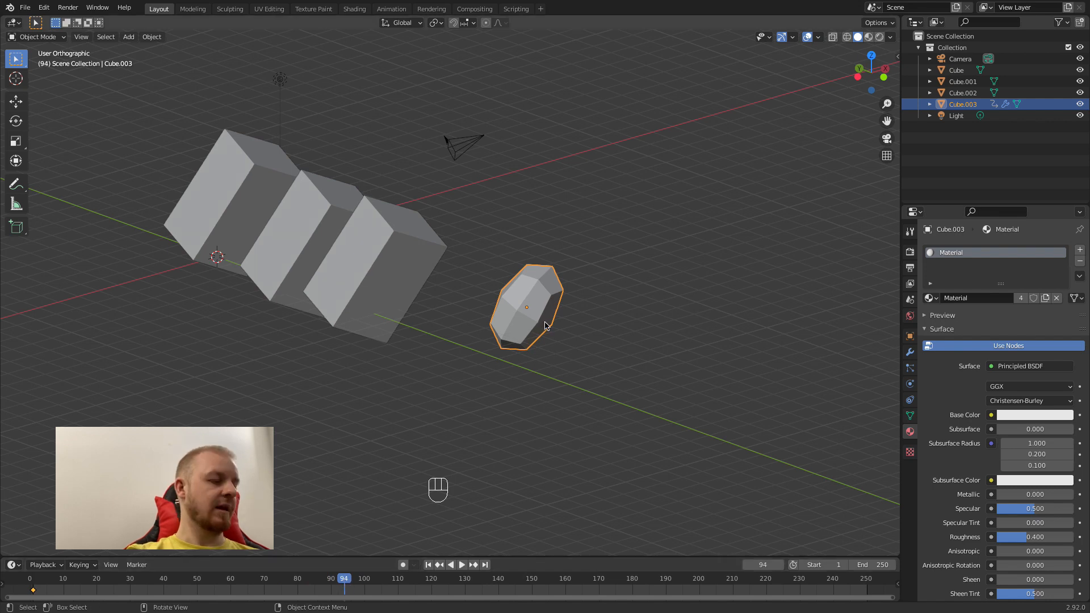
pyautogui.keyDown('shift'); pyautogui.moveTo(548, 327); pyautogui.dragTo(444, 332, button='middle'); pyautogui.keyUp('shift')
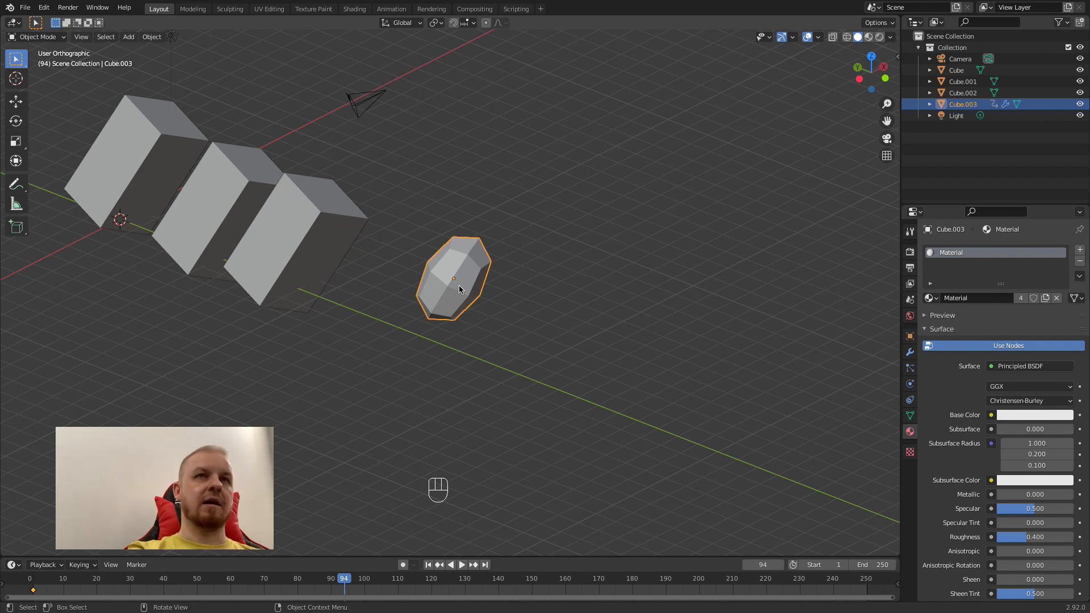
pyautogui.press('g')
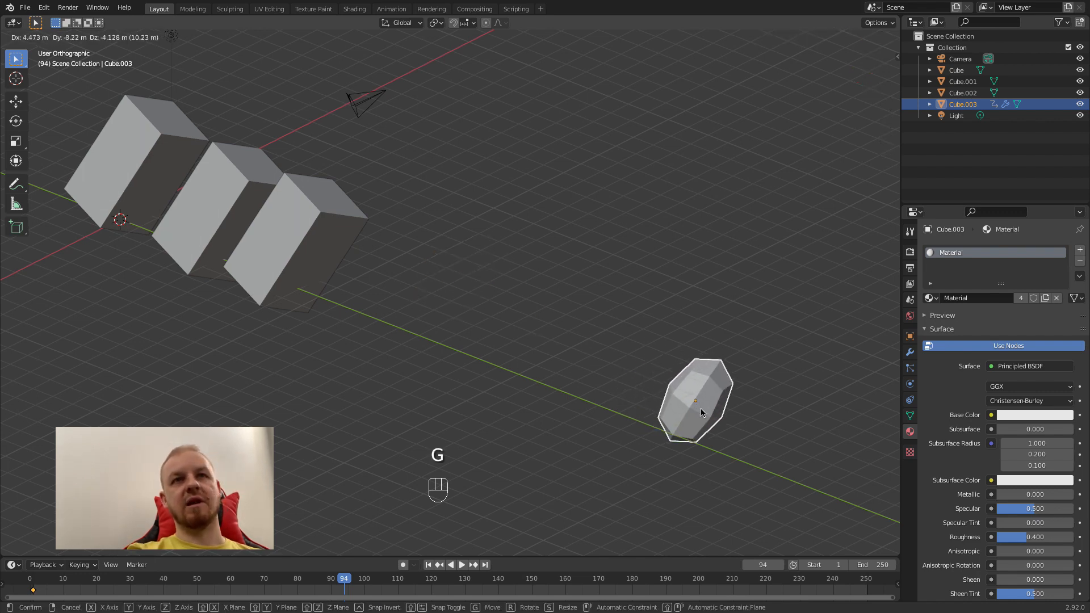
pyautogui.click(703, 440)
pyautogui.press('i')
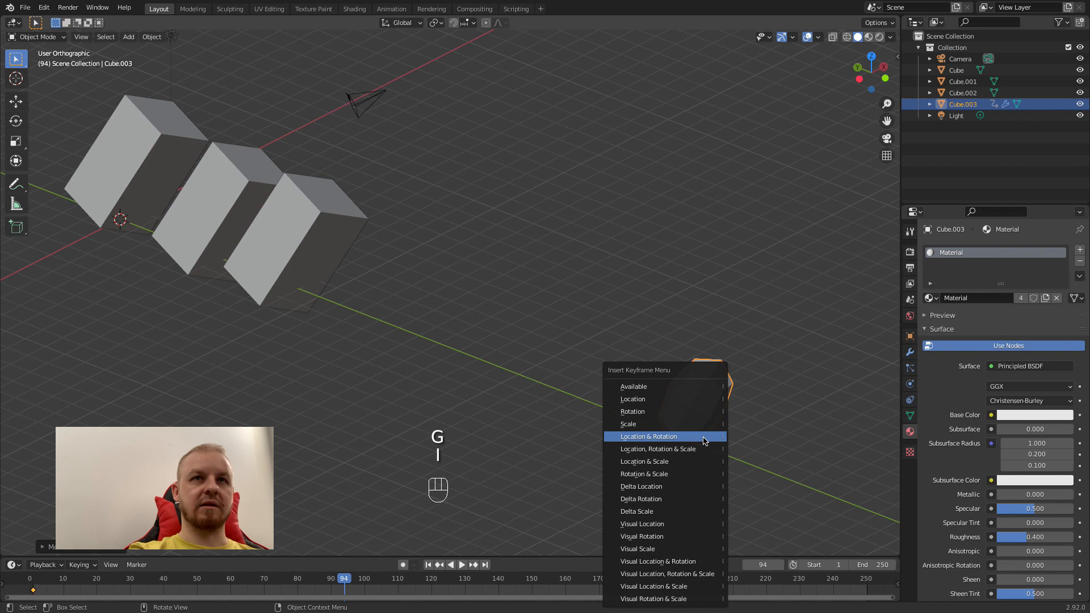
pyautogui.click(651, 399)
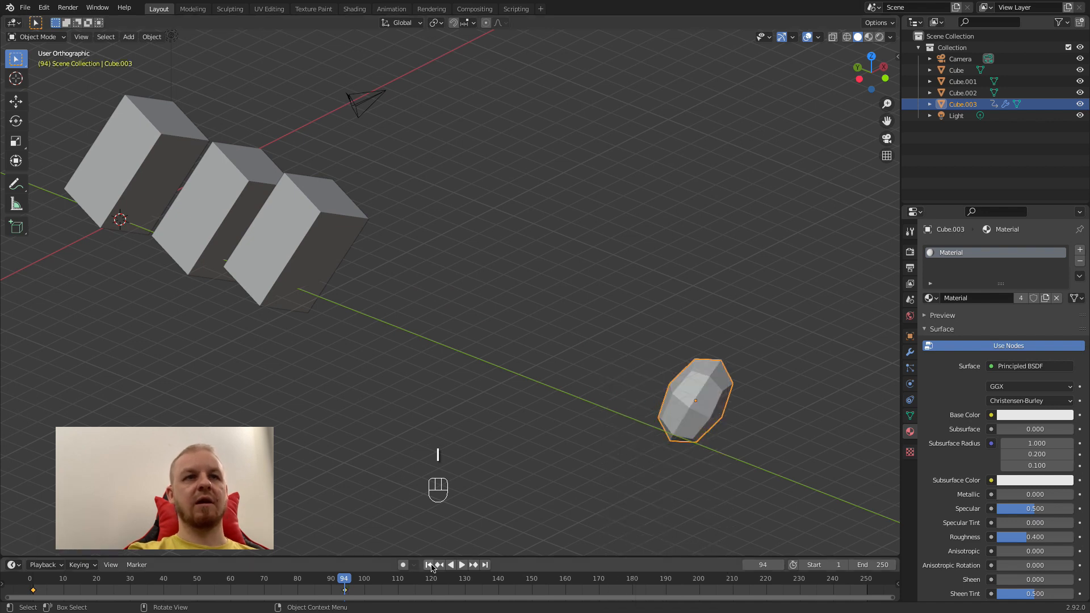
# Play the animation from the first frame to check Cube.003's movement, then stop playback and return to frame 1.
pyautogui.click(429, 565)
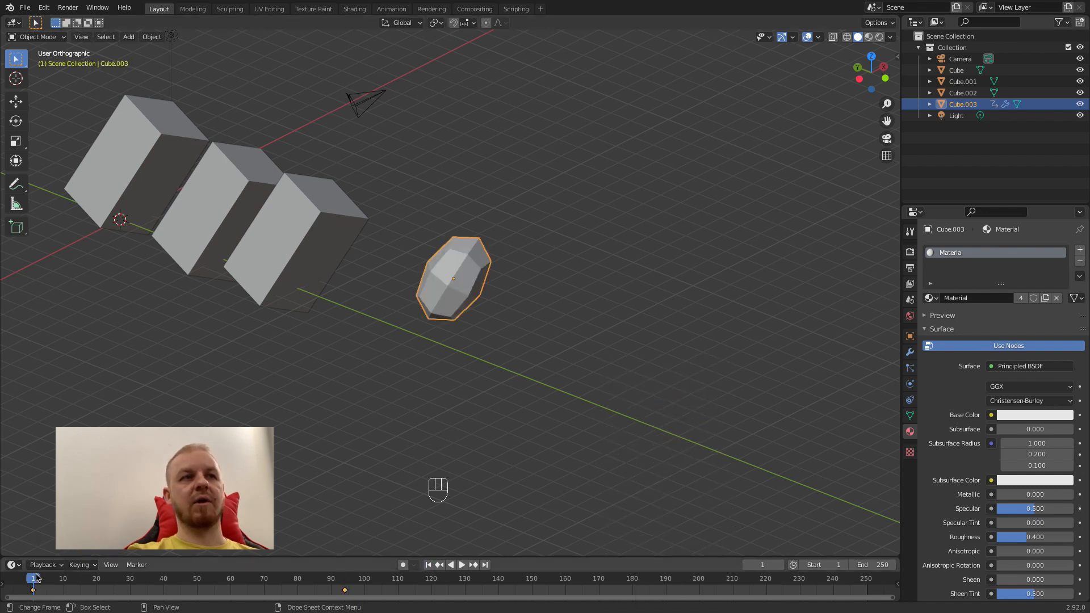
pyautogui.press('space')
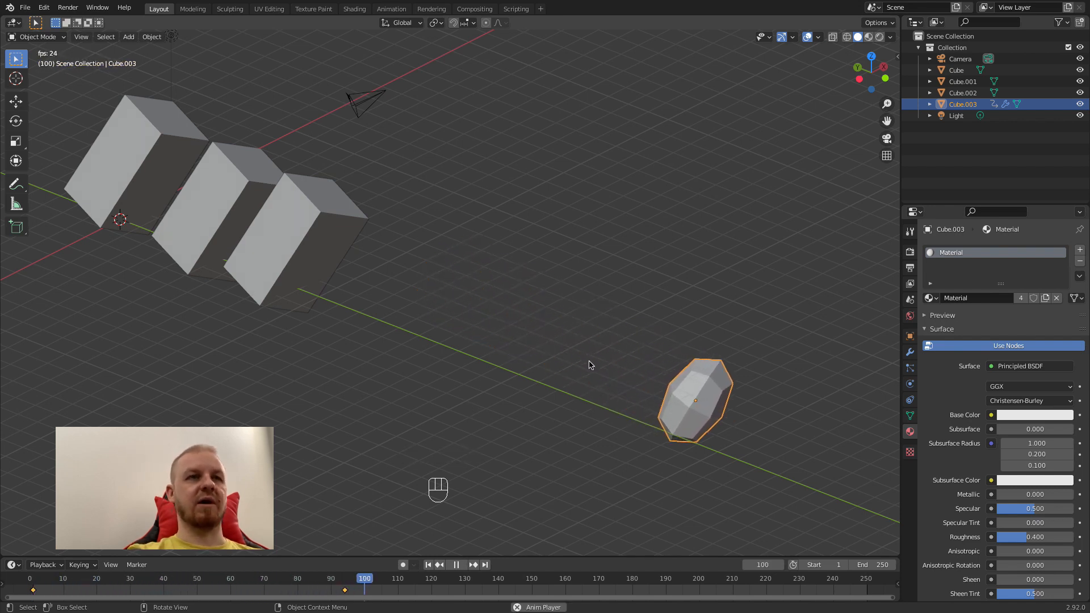
pyautogui.press('Escape')
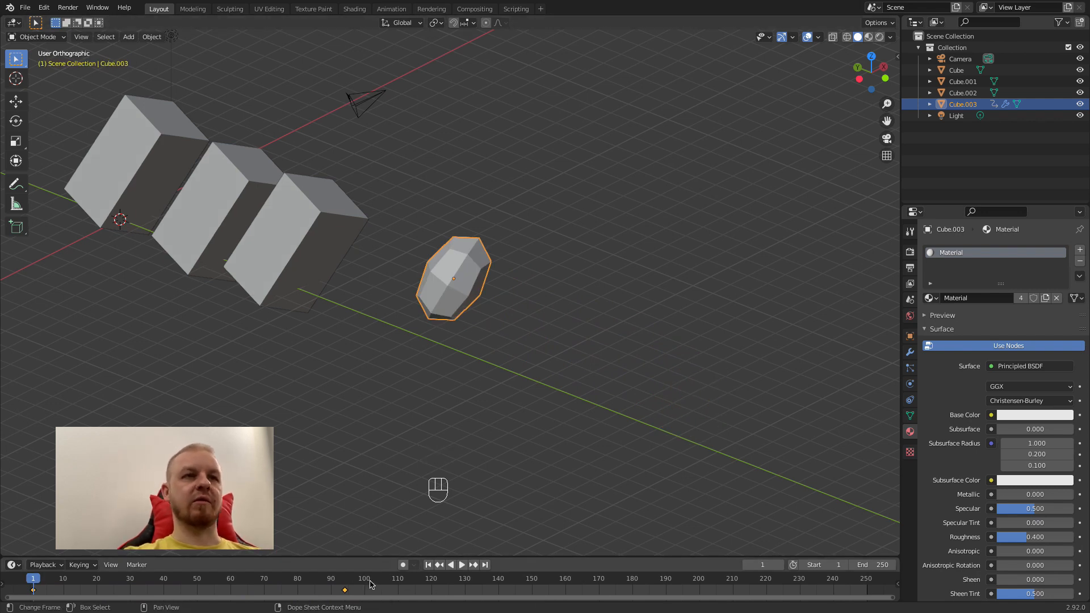
pyautogui.moveTo(567, 341); pyautogui.dragTo(652, 372, button='middle')
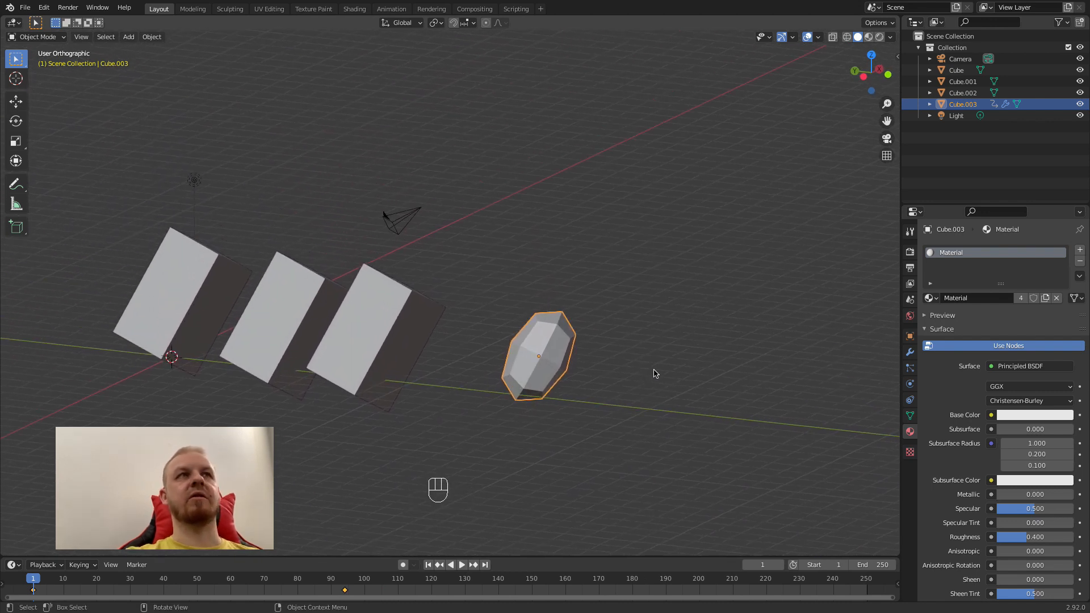